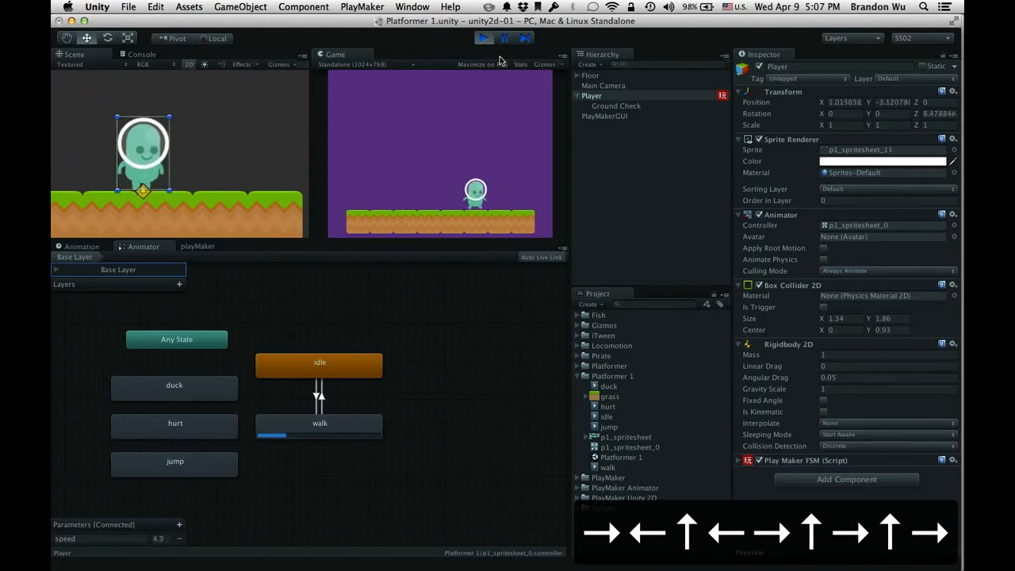
Step: Exit play mode and add a Trigger parameter named "jump" to the animator controller
{"action": "left_click", "coordinate": [484, 37]}
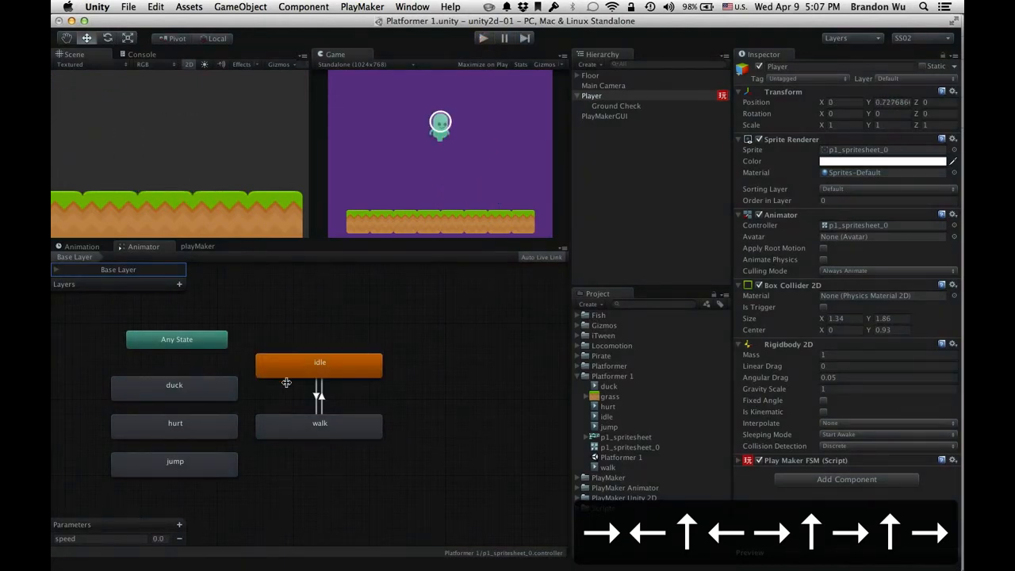
{"action": "left_click", "coordinate": [179, 525]}
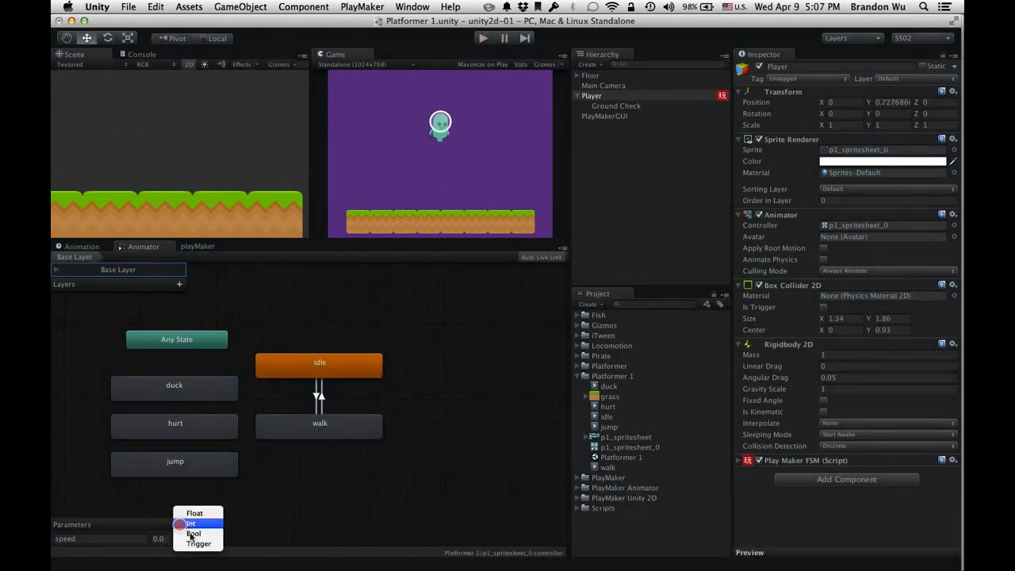
{"action": "left_click", "coordinate": [198, 545]}
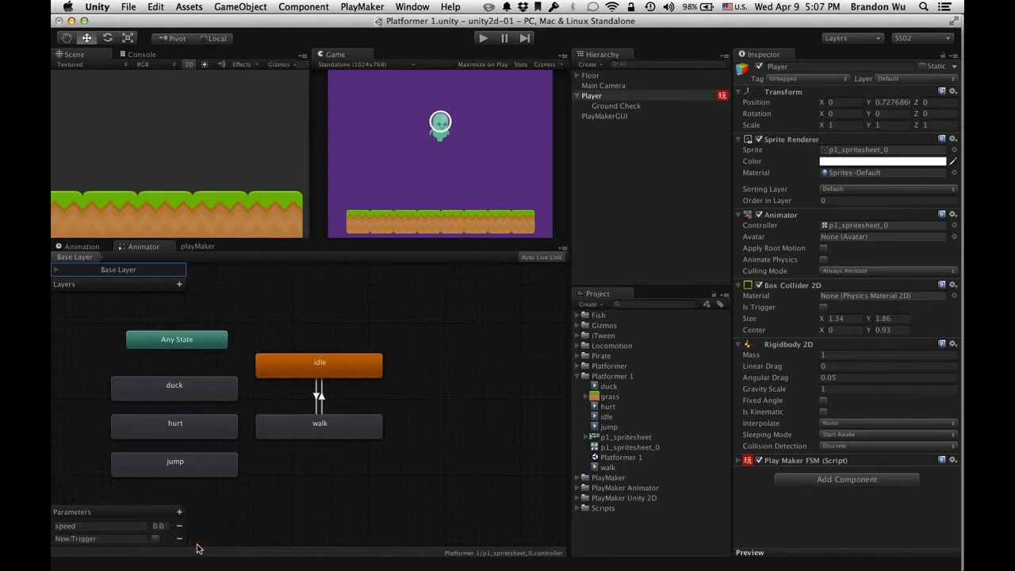
{"action": "double_click", "coordinate": [119, 538]}
{"action": "type", "text": "jump"}
{"action": "key", "text": "Return"}
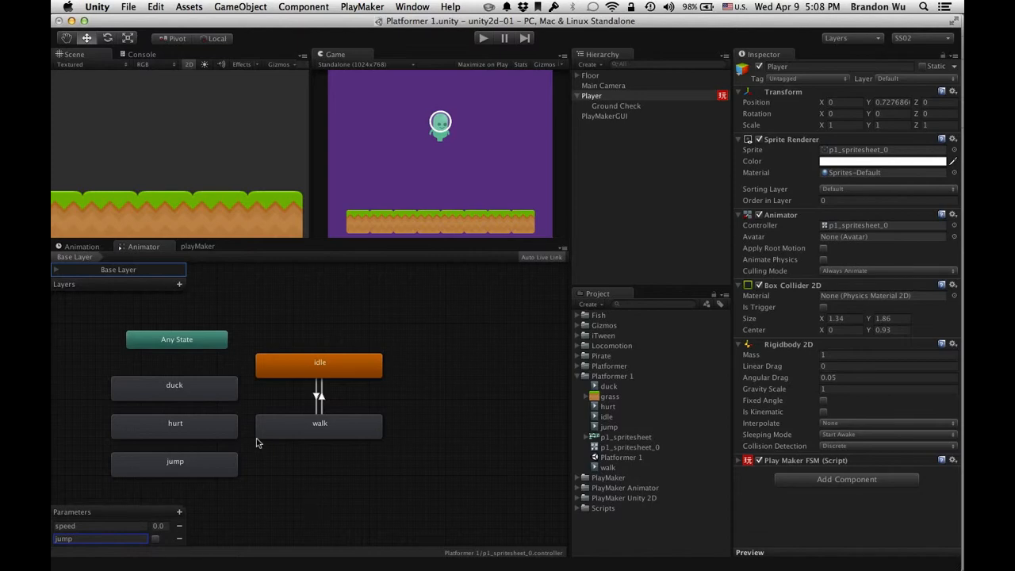
Step: Rearrange the state graph with hurt and duck to the right of idle, and jump below Any State
{"action": "left_click_drag", "start_coordinate": [211, 431], "coordinate": [509, 370]}
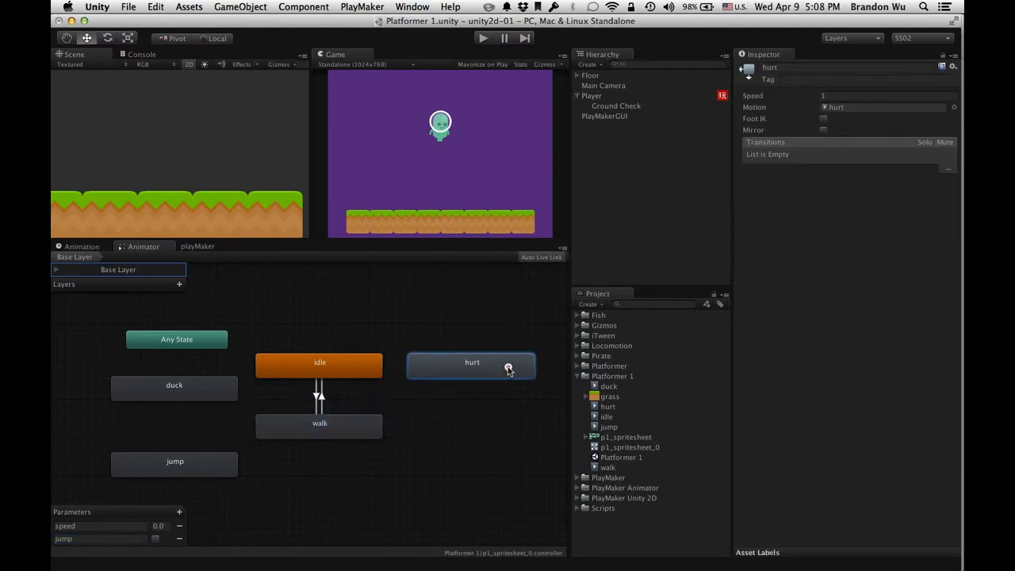
{"action": "left_click_drag", "start_coordinate": [230, 390], "coordinate": [512, 408]}
{"action": "left_click_drag", "start_coordinate": [218, 464], "coordinate": [200, 405]}
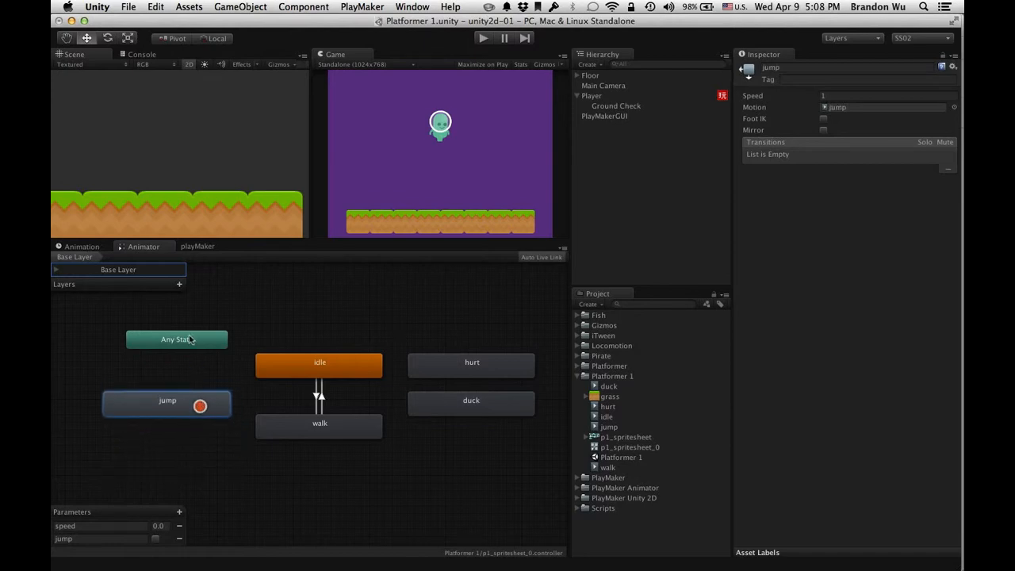
{"action": "left_click_drag", "start_coordinate": [191, 340], "coordinate": [139, 336]}
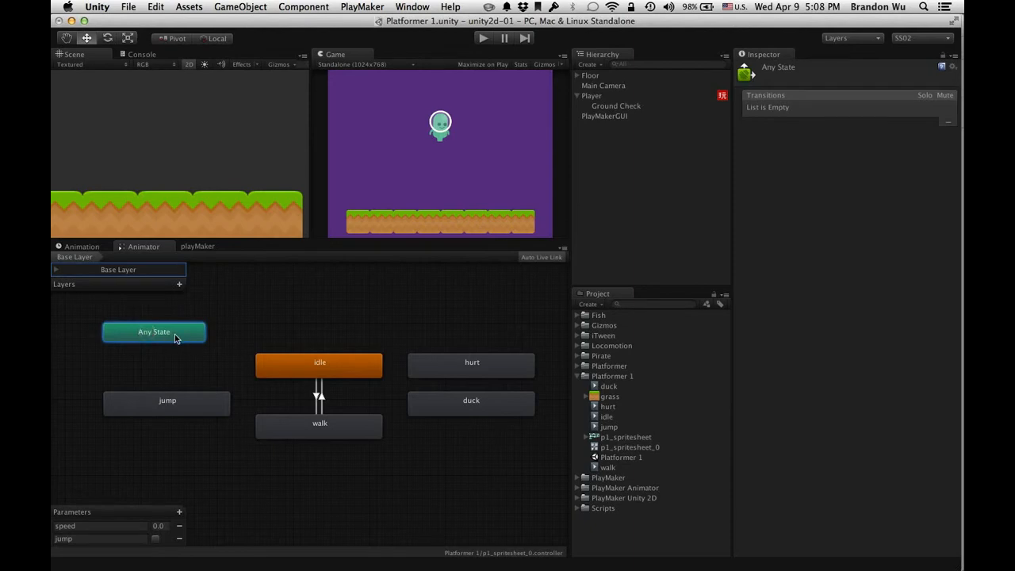
Step: Create a transition from Any State to the jump state
{"action": "right_click", "coordinate": [163, 338]}
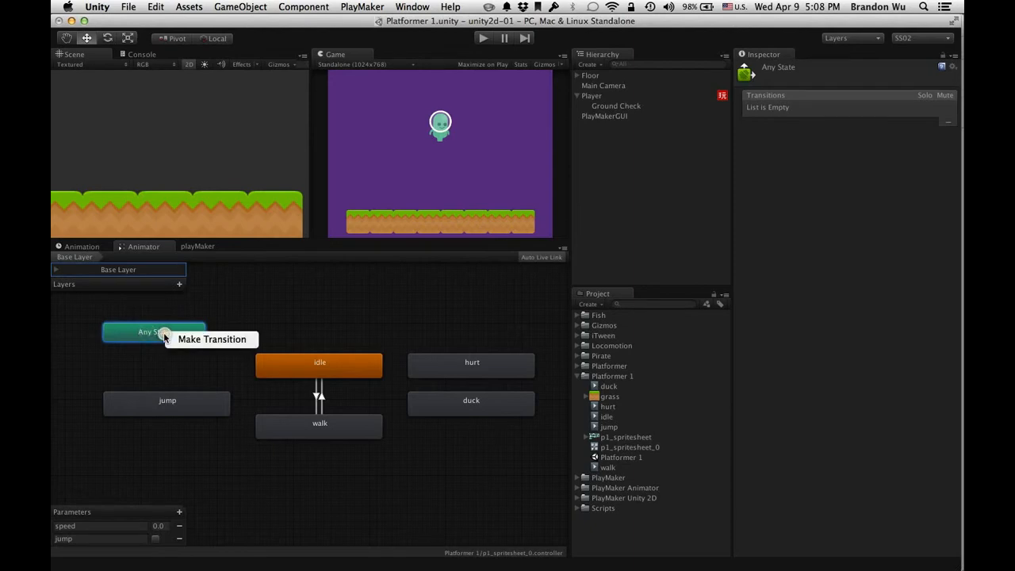
{"action": "left_click", "coordinate": [182, 340]}
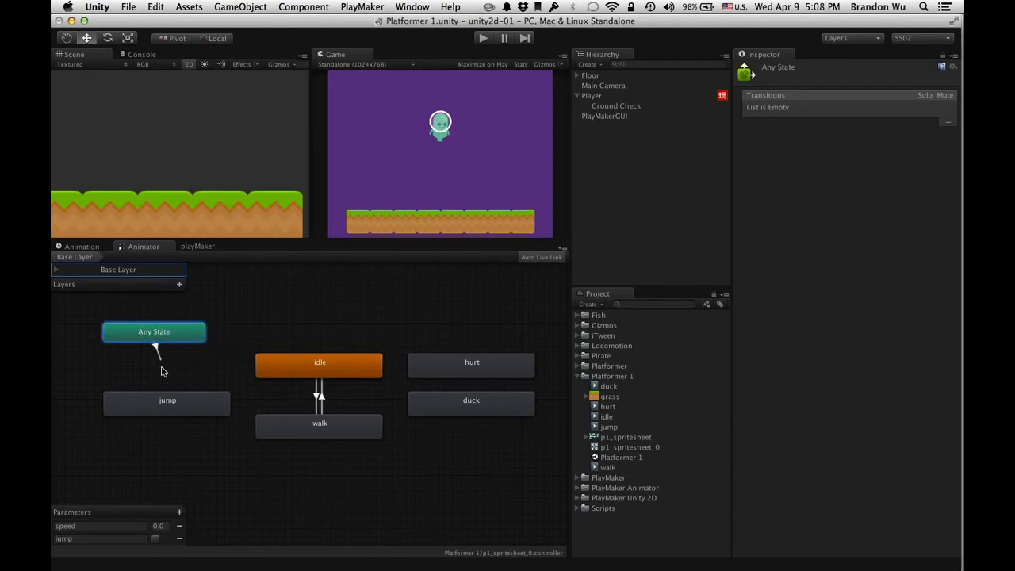
{"action": "left_click", "coordinate": [164, 401]}
{"action": "left_click", "coordinate": [174, 402]}
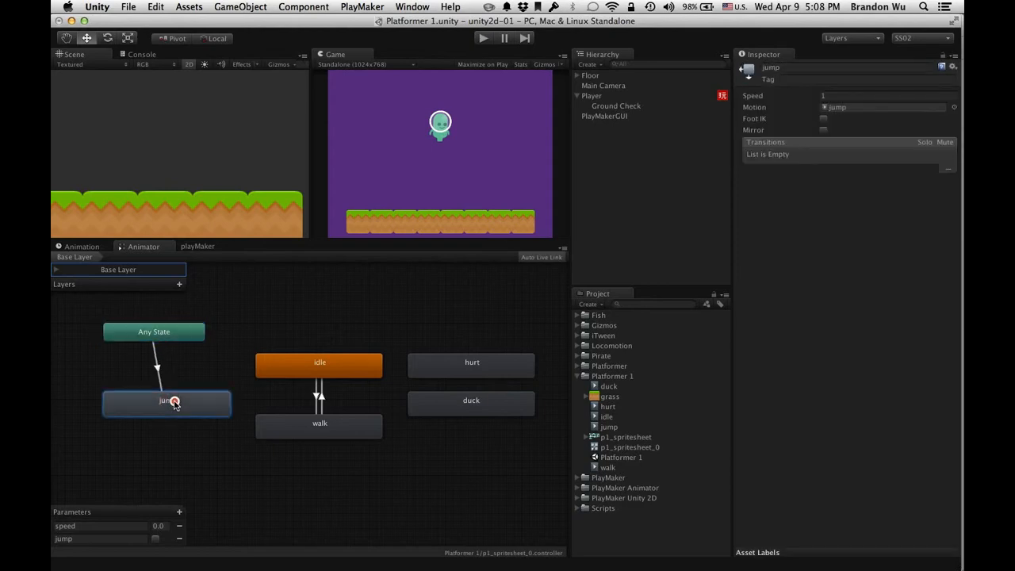
{"action": "left_click", "coordinate": [164, 333]}
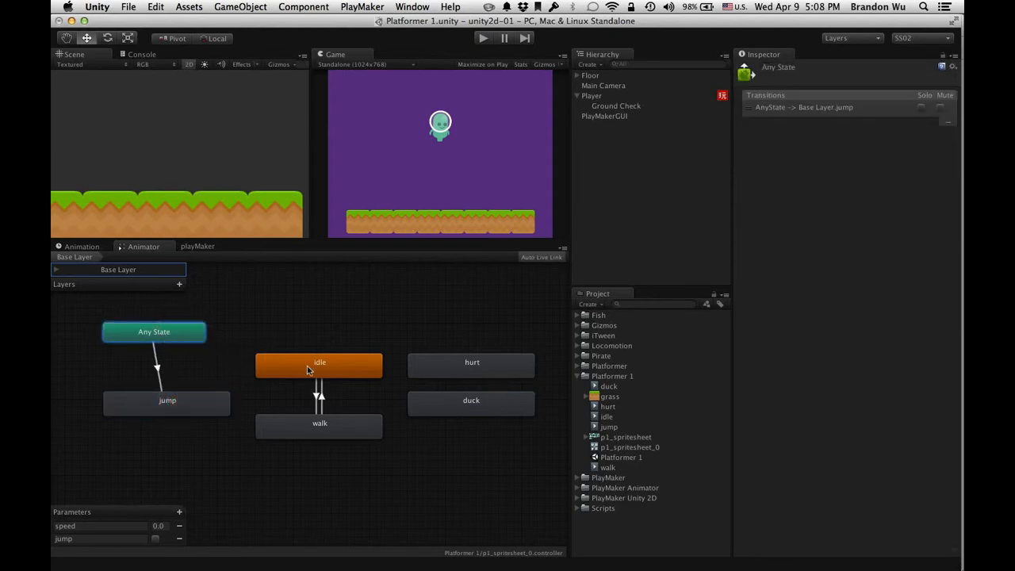
Step: Shift the jump state slightly left so it sits directly beneath Any State
{"action": "mouse_move", "coordinate": [182, 408]}
{"action": "left_mouse_down"}
{"action": "mouse_move", "coordinate": [166, 406]}
{"action": "mouse_move", "coordinate": [175, 405]}
{"action": "left_mouse_up"}
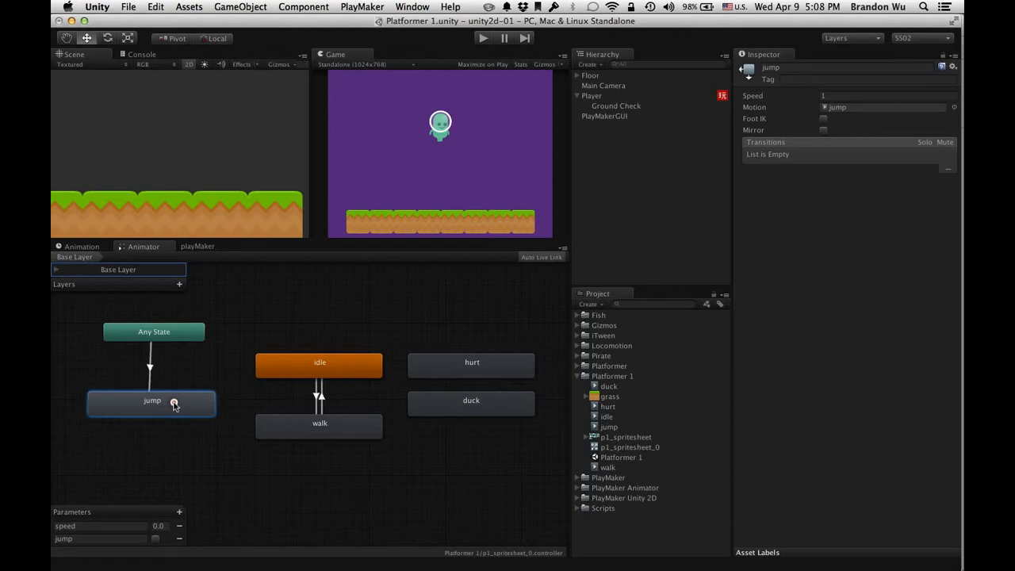
{"action": "left_click_drag", "start_coordinate": [163, 339], "coordinate": [162, 340]}
{"action": "left_click", "coordinate": [174, 404]}
{"action": "left_click", "coordinate": [295, 374]}
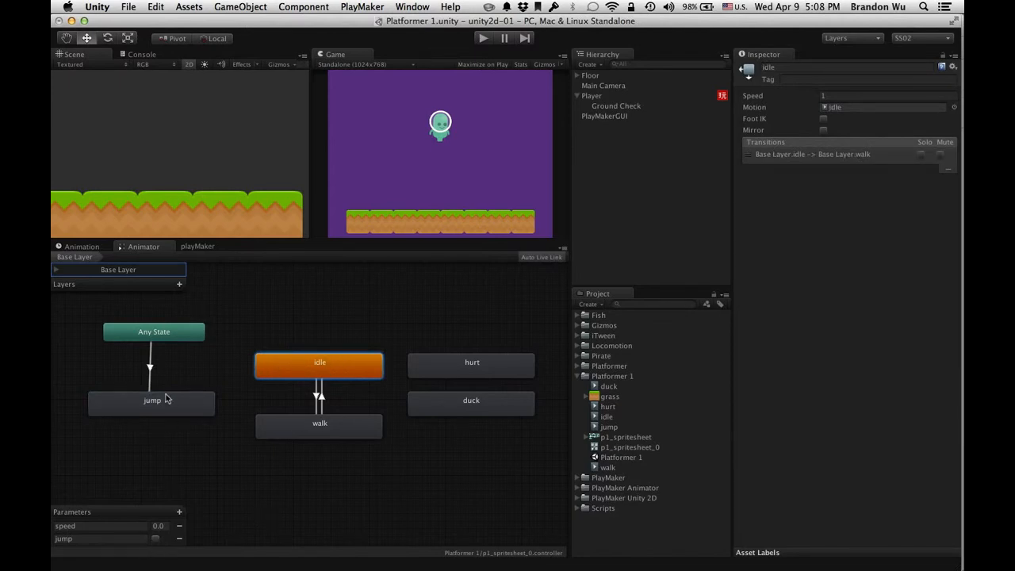
{"action": "left_click", "coordinate": [163, 338]}
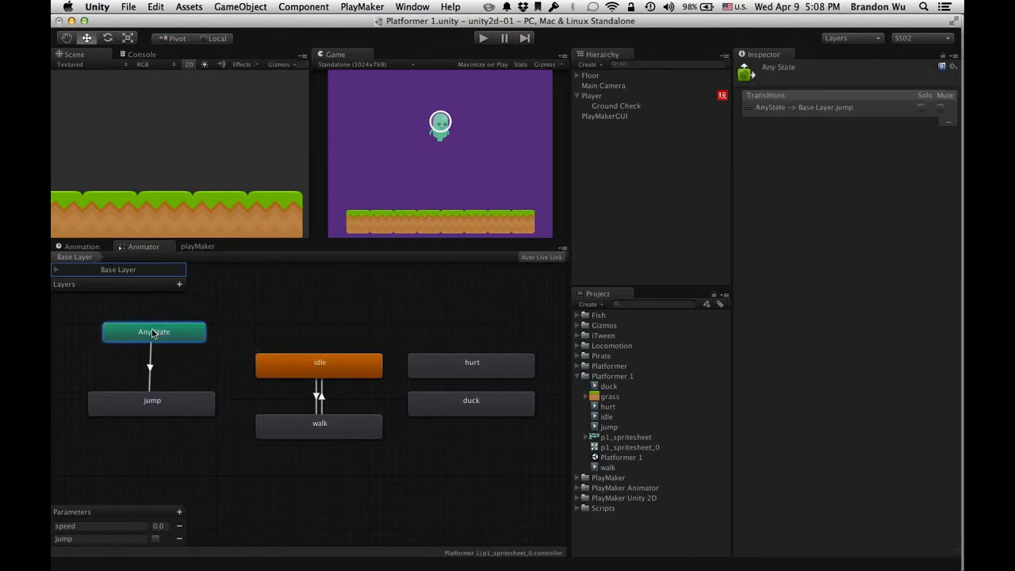
Step: Set the condition of the Any State to jump transition to the jump trigger
{"action": "left_click", "coordinate": [150, 369]}
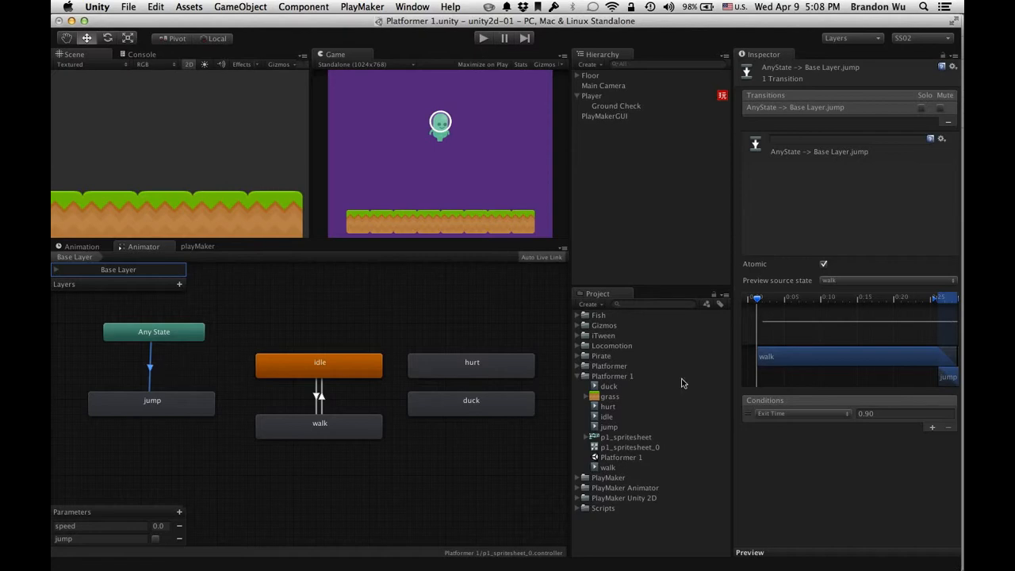
{"action": "left_click", "coordinate": [778, 413]}
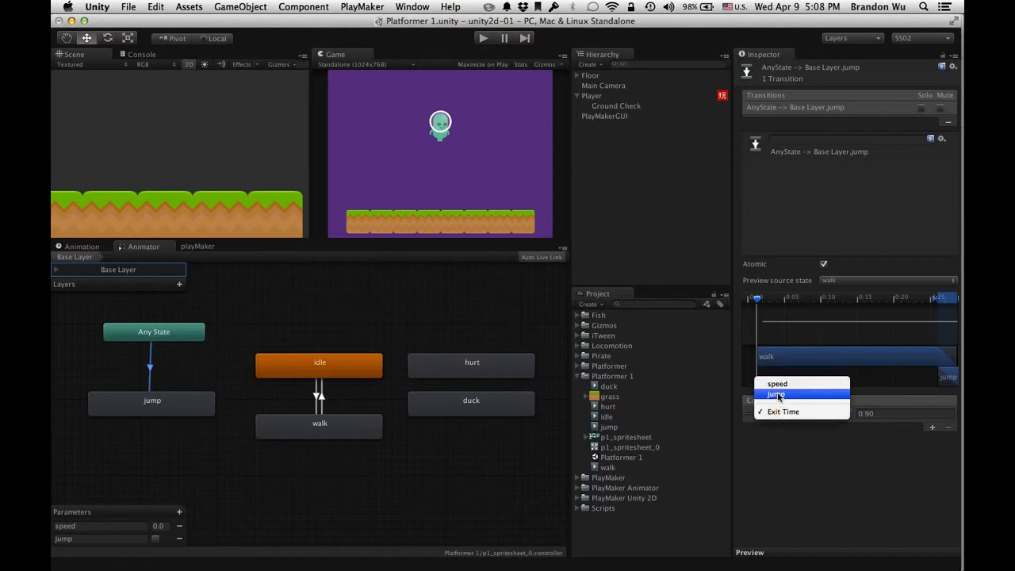
{"action": "left_click", "coordinate": [777, 393]}
{"action": "left_click", "coordinate": [798, 499]}
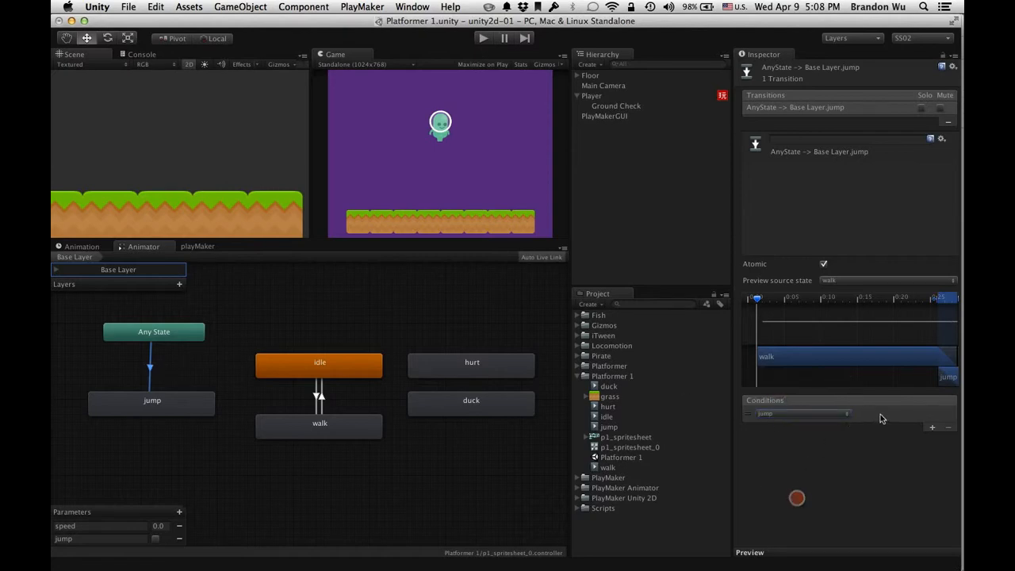
{"action": "left_click", "coordinate": [841, 461]}
Step: Move Any State down closer to the jump state, keeping the two nodes vertically aligned
{"action": "left_click", "coordinate": [152, 399]}
{"action": "left_click", "coordinate": [164, 336]}
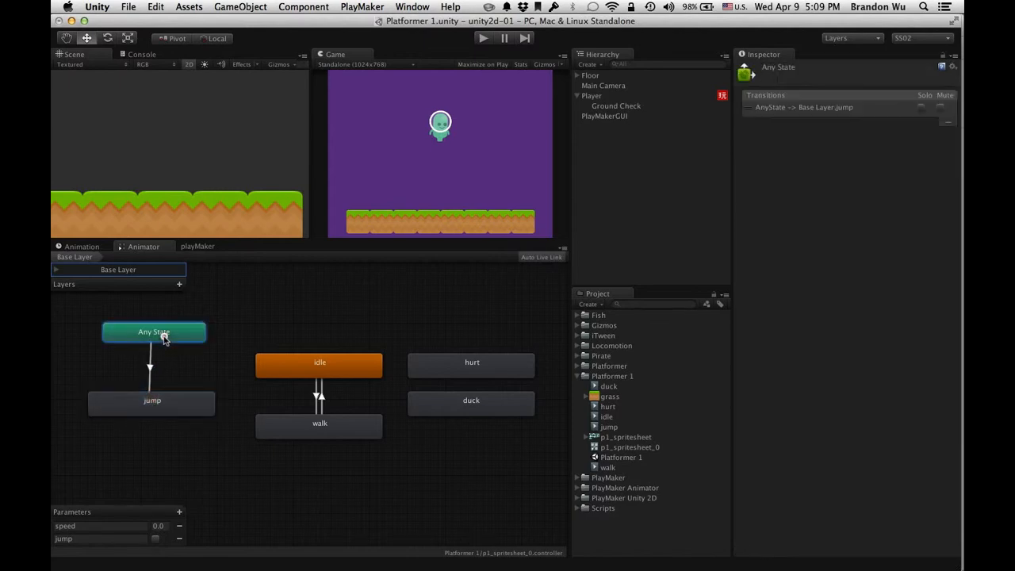
{"action": "left_click_drag", "start_coordinate": [165, 334], "coordinate": [167, 349]}
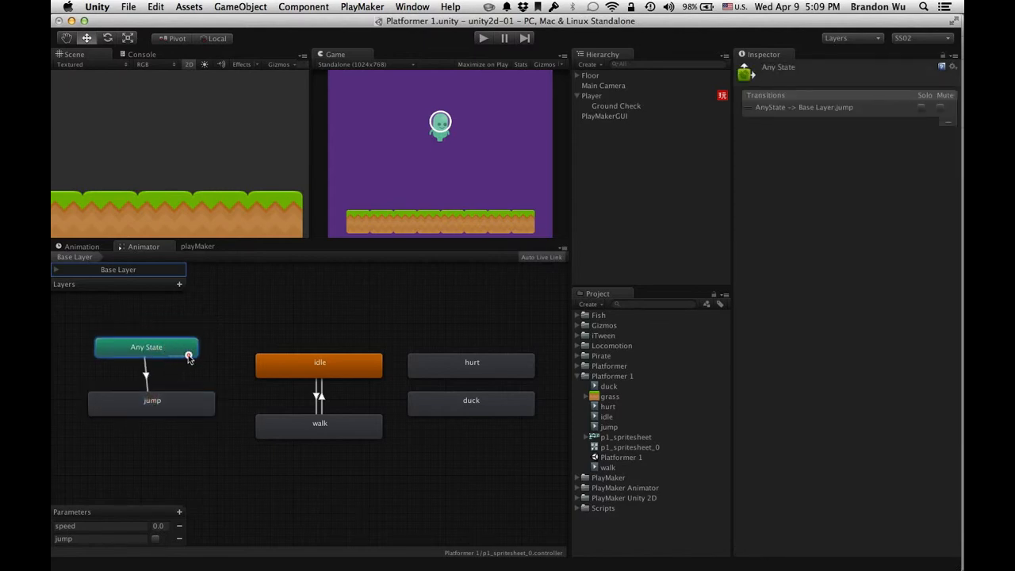
{"action": "left_click", "coordinate": [290, 374]}
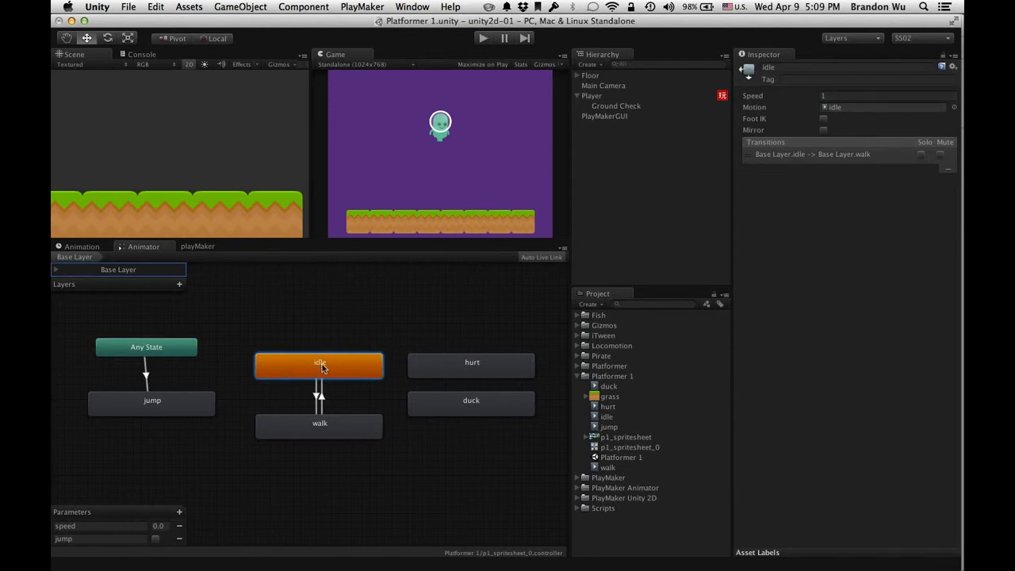
{"action": "left_click", "coordinate": [191, 413]}
{"action": "left_click", "coordinate": [313, 367]}
{"action": "left_click", "coordinate": [308, 429]}
{"action": "left_click", "coordinate": [198, 412]}
{"action": "left_click_drag", "start_coordinate": [174, 349], "coordinate": [181, 355]}
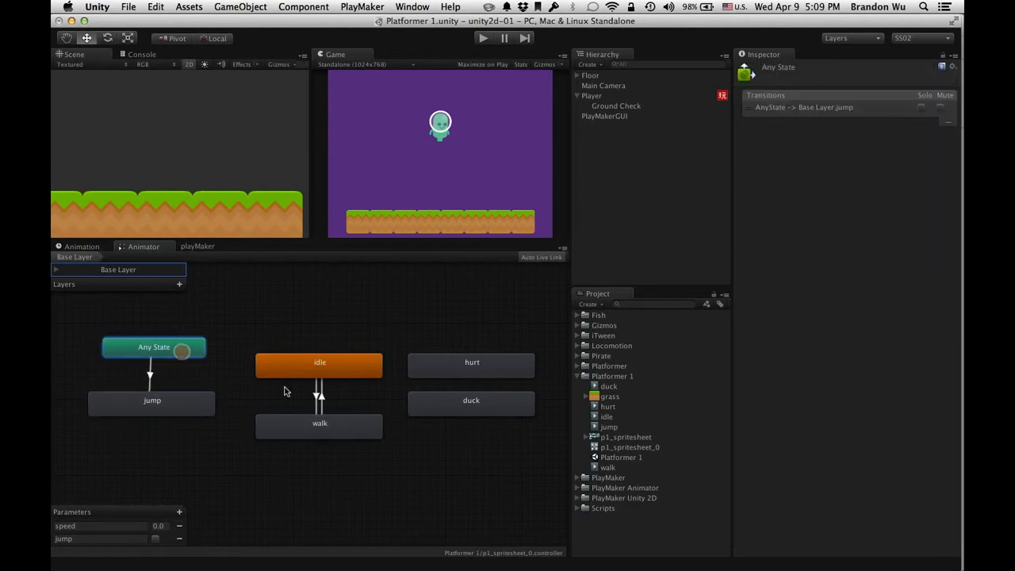
Step: Review the Any State to jump transition's condition and the jump state's own transitions
{"action": "left_click", "coordinate": [163, 355]}
{"action": "left_click", "coordinate": [765, 108]}
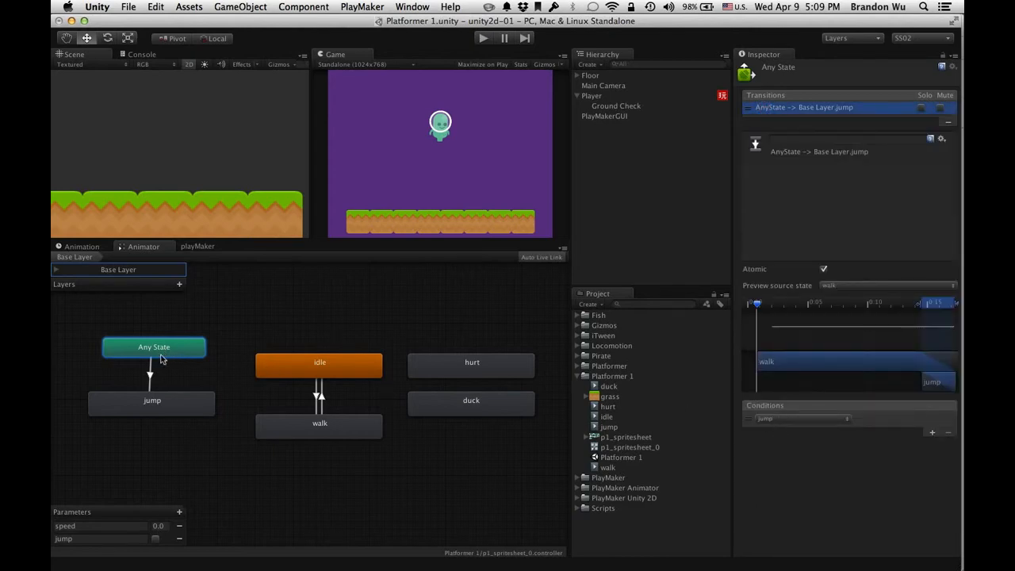
{"action": "left_click", "coordinate": [157, 407]}
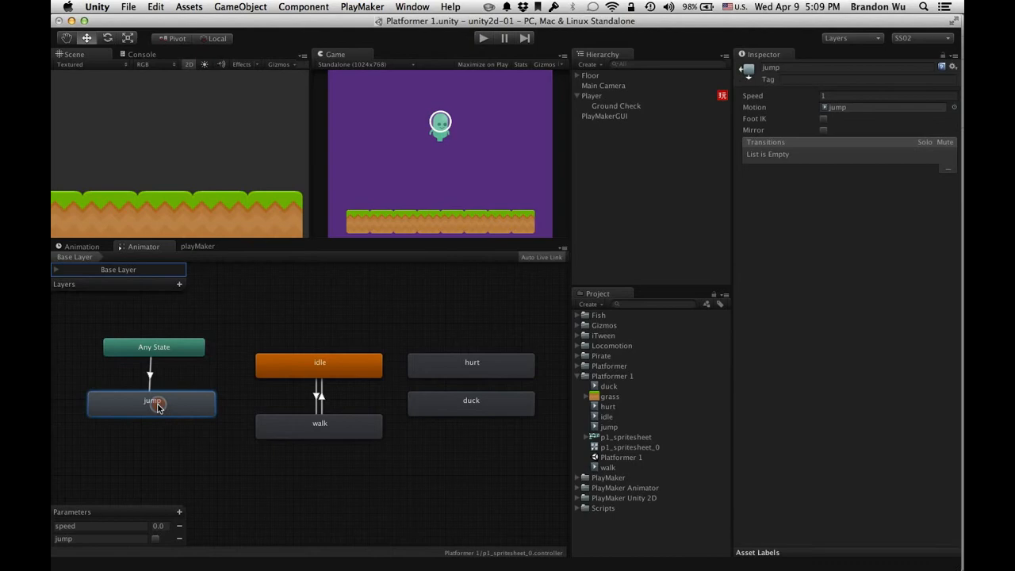
{"action": "left_click", "coordinate": [159, 354]}
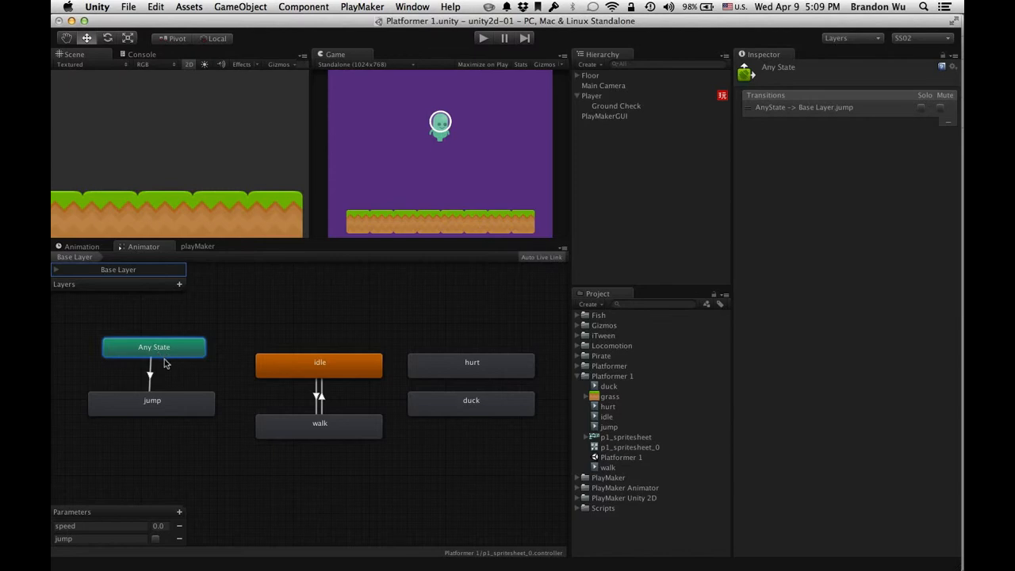
{"action": "left_click", "coordinate": [168, 354]}
{"action": "left_click", "coordinate": [164, 402]}
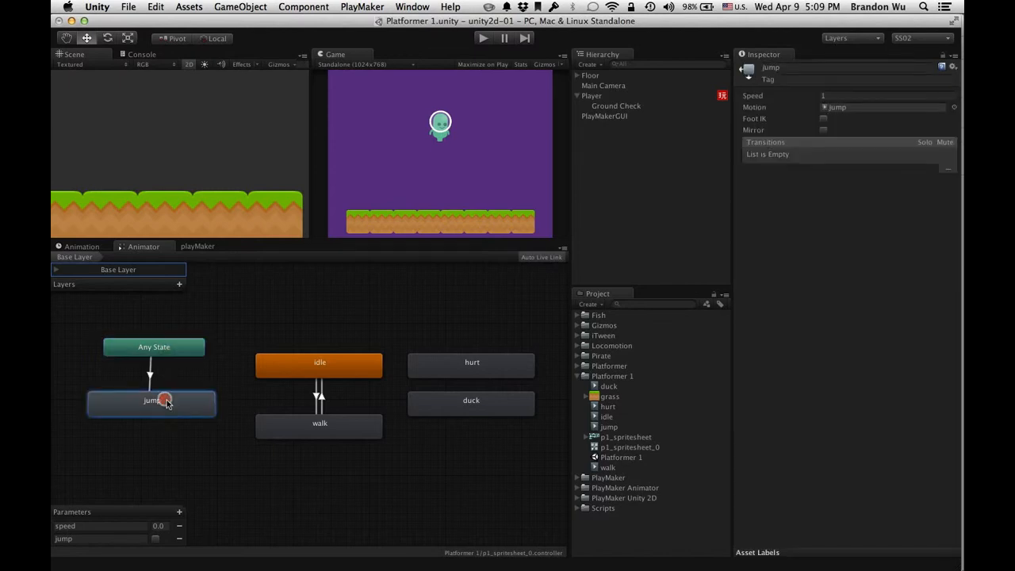
Step: Examine the idle, walk, hurt and duck states and the transitions between them
{"action": "left_click", "coordinate": [283, 366]}
{"action": "left_click", "coordinate": [295, 432]}
{"action": "left_click", "coordinate": [422, 406]}
{"action": "left_click", "coordinate": [424, 364]}
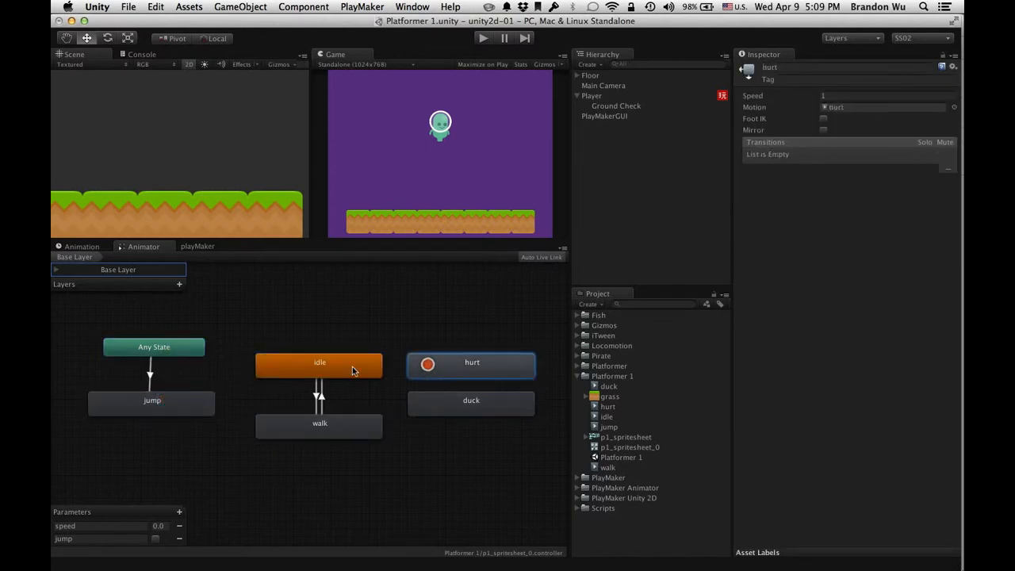
{"action": "left_click", "coordinate": [353, 366]}
{"action": "left_click", "coordinate": [347, 419]}
{"action": "left_click", "coordinate": [422, 404]}
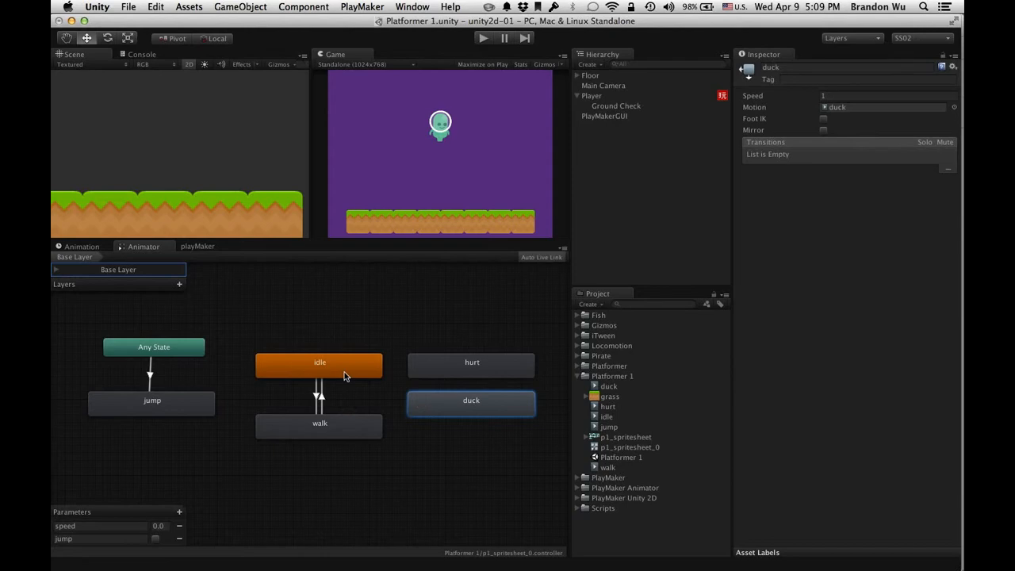
{"action": "left_click", "coordinate": [344, 376]}
{"action": "left_click", "coordinate": [346, 429]}
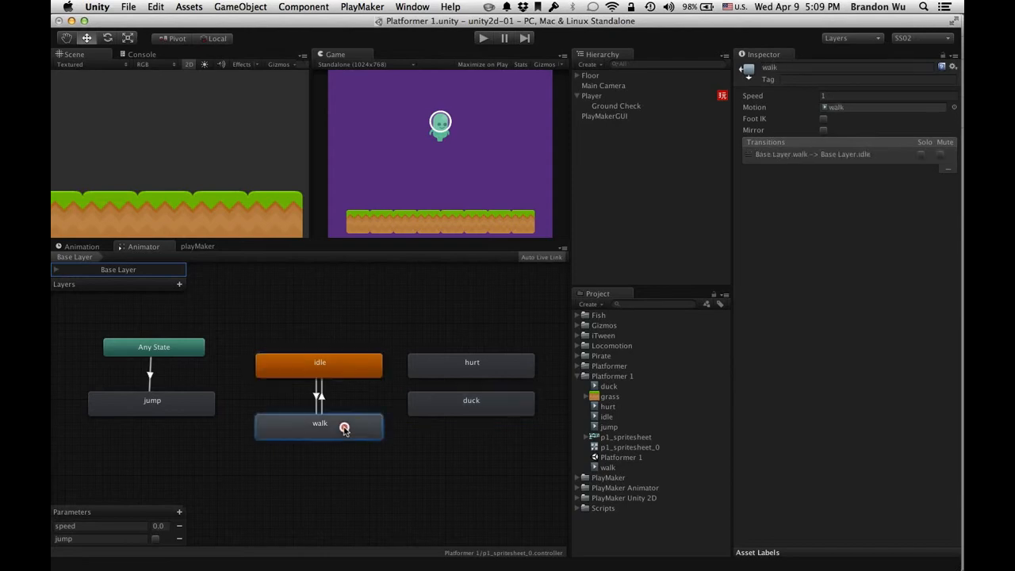
{"action": "left_click", "coordinate": [432, 375]}
{"action": "left_click", "coordinate": [432, 403]}
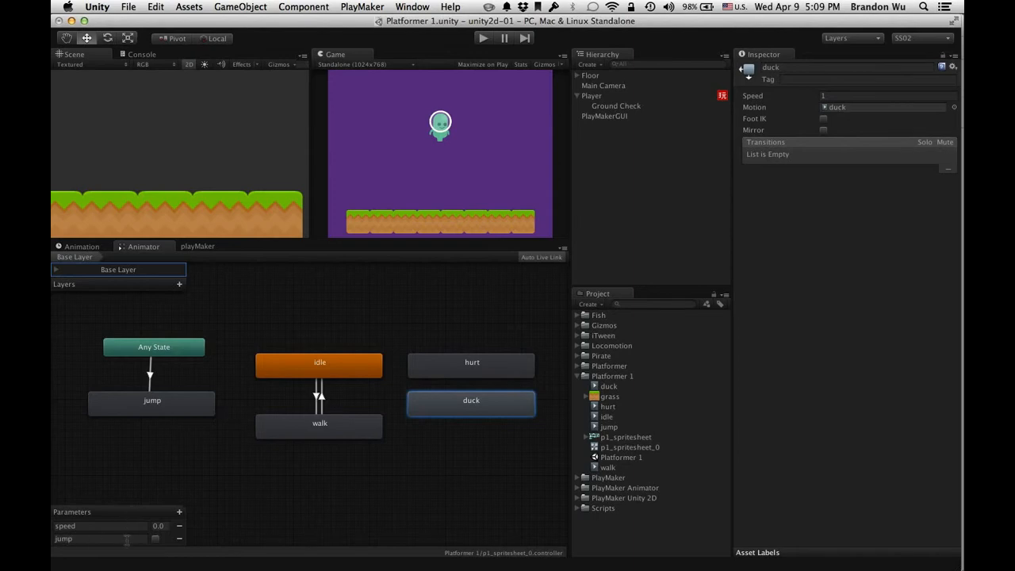
Step: Create a transition from the jump state back to idle and nudge Any State slightly left
{"action": "left_click", "coordinate": [170, 347]}
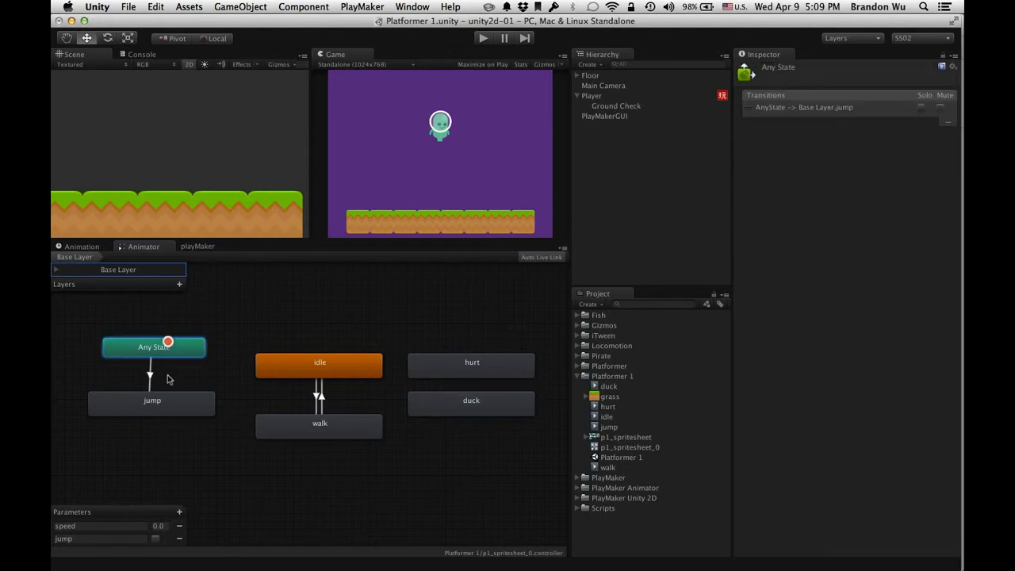
{"action": "left_click", "coordinate": [156, 408]}
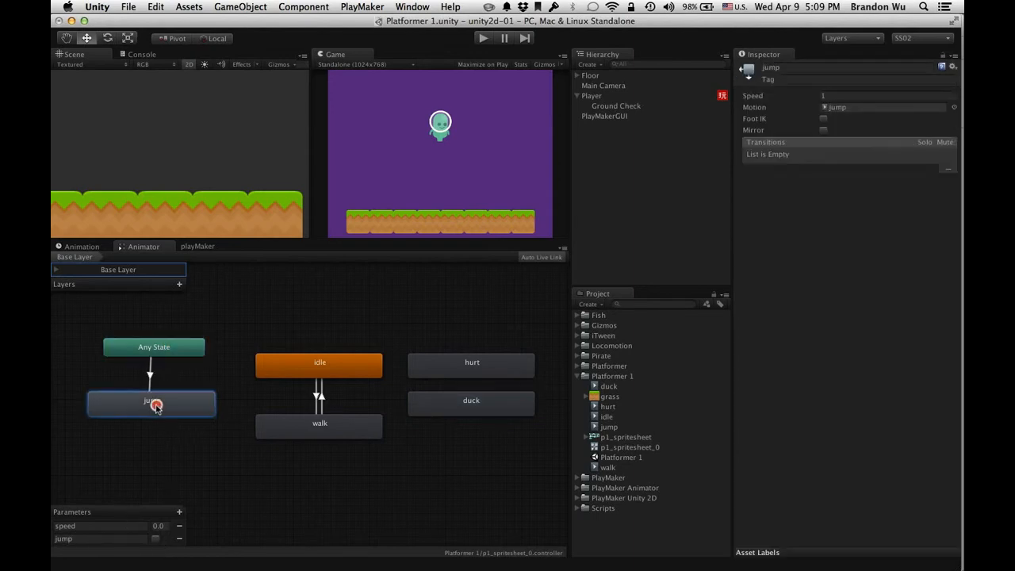
{"action": "left_click", "coordinate": [157, 355]}
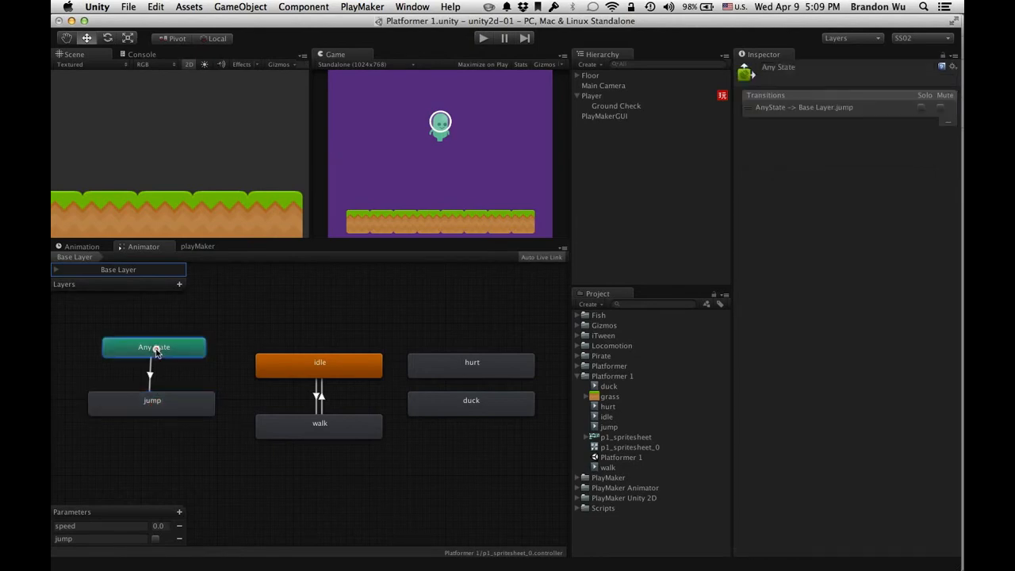
{"action": "left_click", "coordinate": [156, 399]}
{"action": "right_click", "coordinate": [171, 402]}
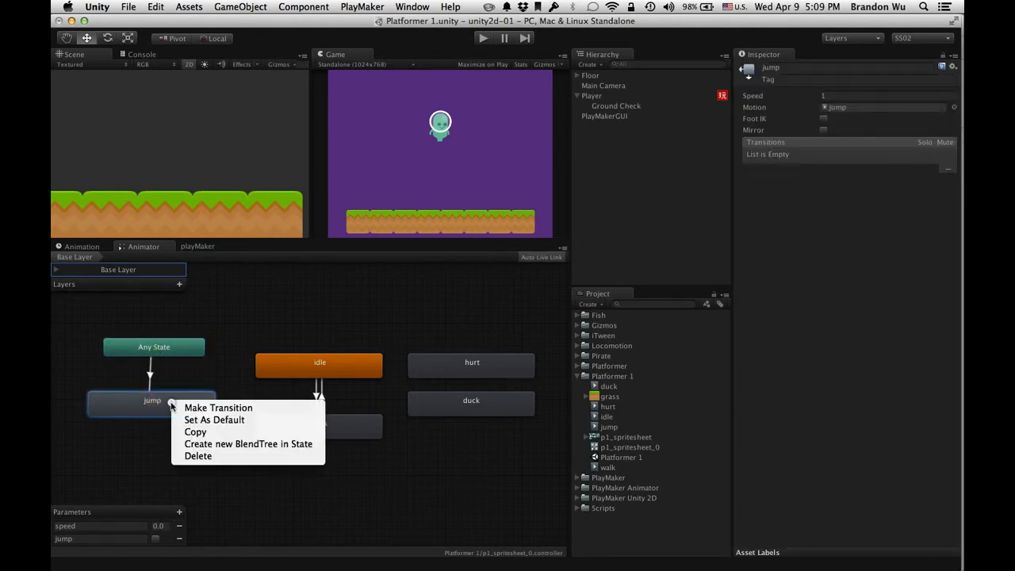
{"action": "left_click", "coordinate": [189, 407]}
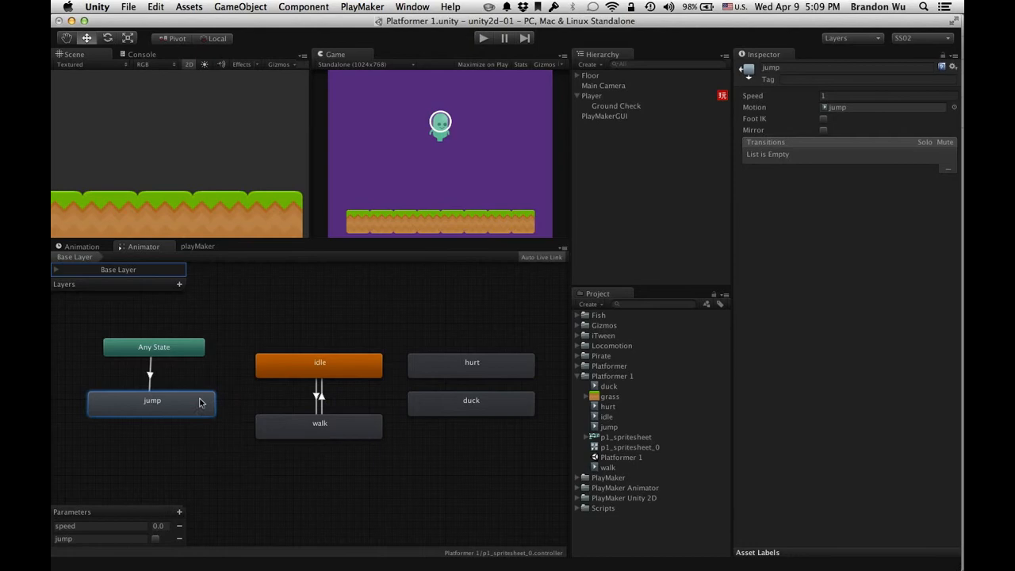
{"action": "left_click", "coordinate": [296, 358]}
{"action": "left_click_drag", "start_coordinate": [191, 347], "coordinate": [183, 347]}
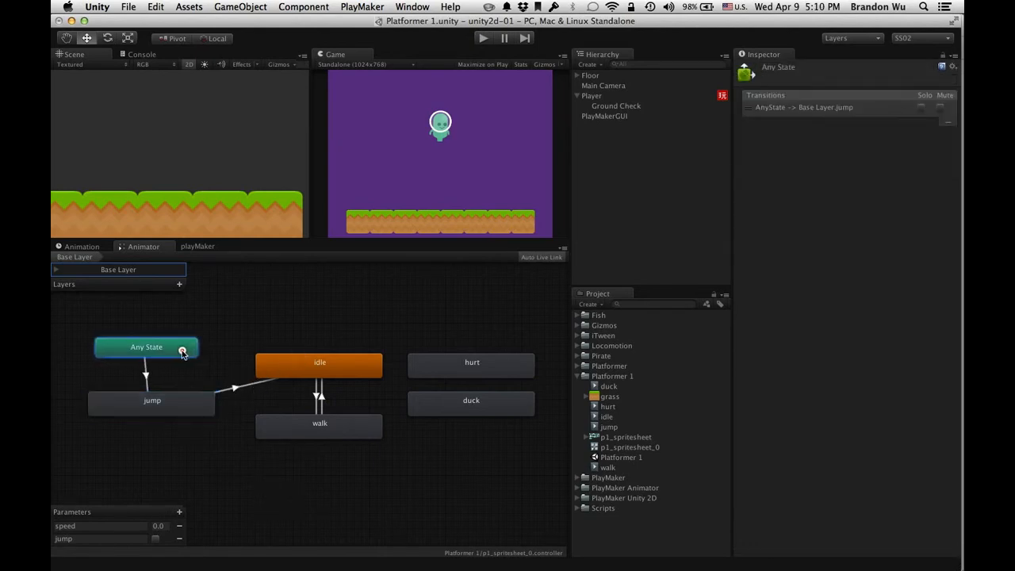
Step: Nudge Any State slightly right so it sits centred above the jump state
{"action": "left_click", "coordinate": [179, 405]}
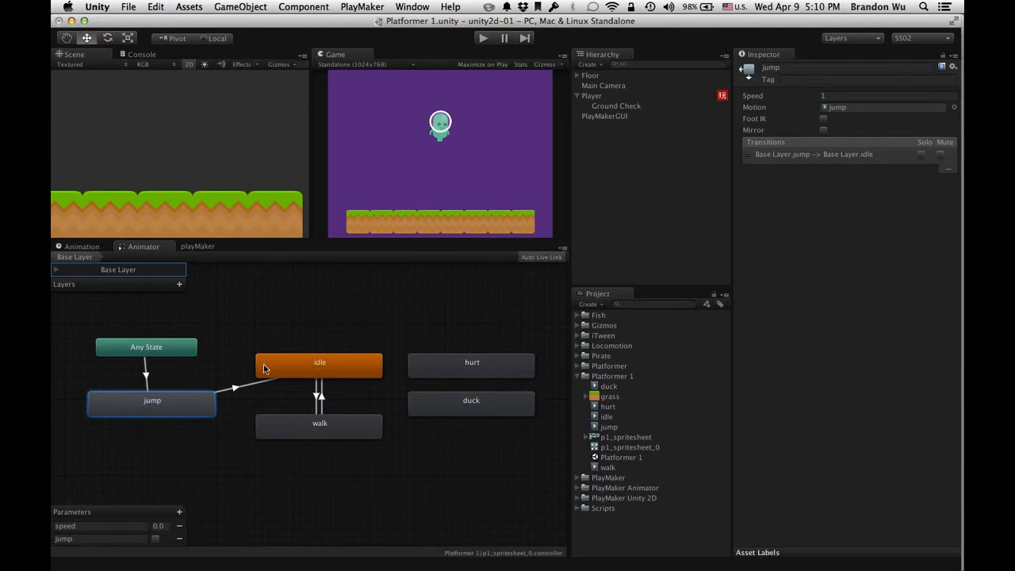
{"action": "mouse_move", "coordinate": [178, 356]}
{"action": "left_mouse_down"}
{"action": "mouse_move", "coordinate": [194, 353]}
{"action": "mouse_move", "coordinate": [182, 352]}
{"action": "left_mouse_up"}
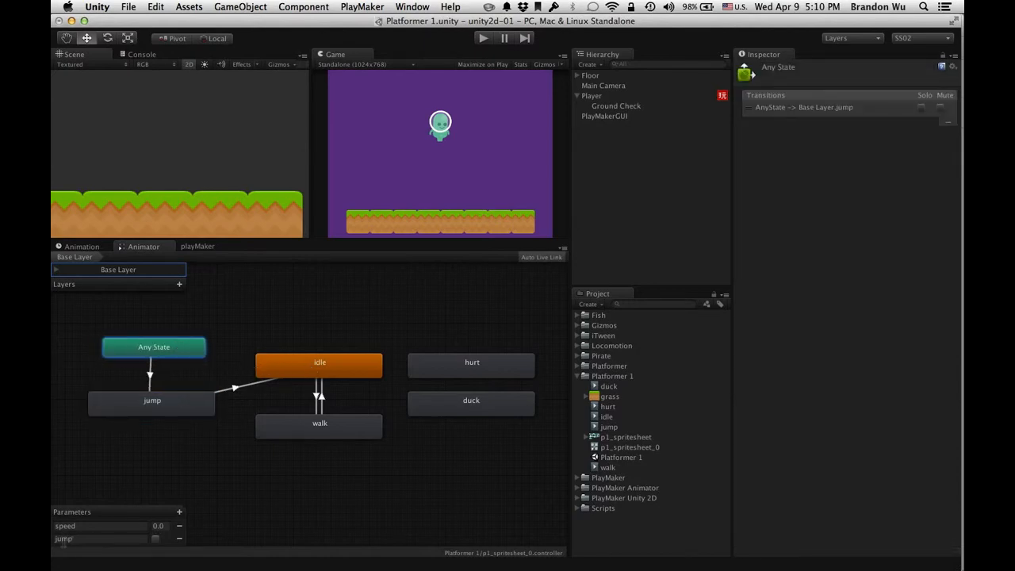
{"action": "left_click", "coordinate": [157, 412]}
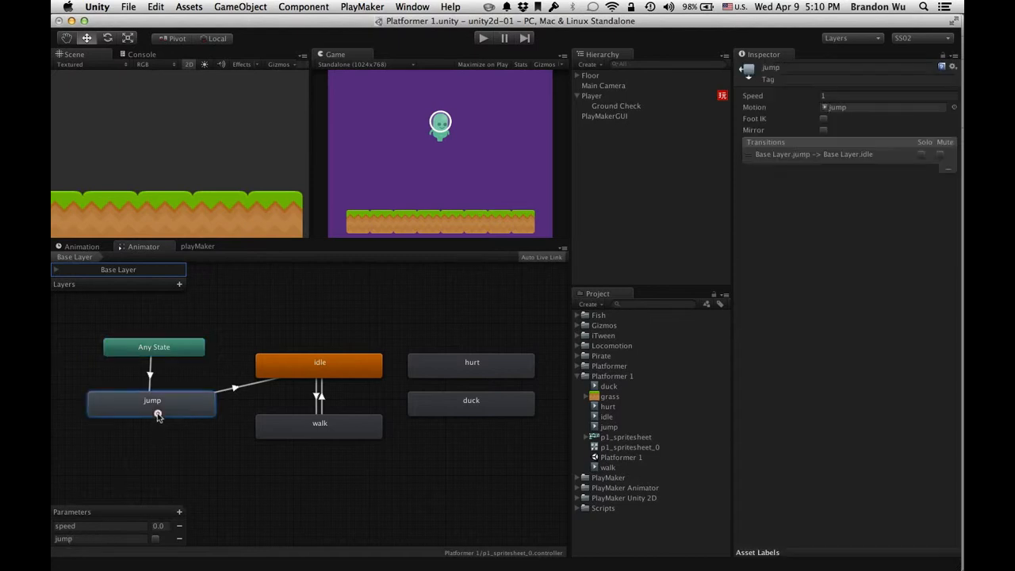
Step: Open the Player's Control state machine in PlayMaker and select its jump state
{"action": "left_click", "coordinate": [198, 246]}
{"action": "left_click", "coordinate": [616, 95]}
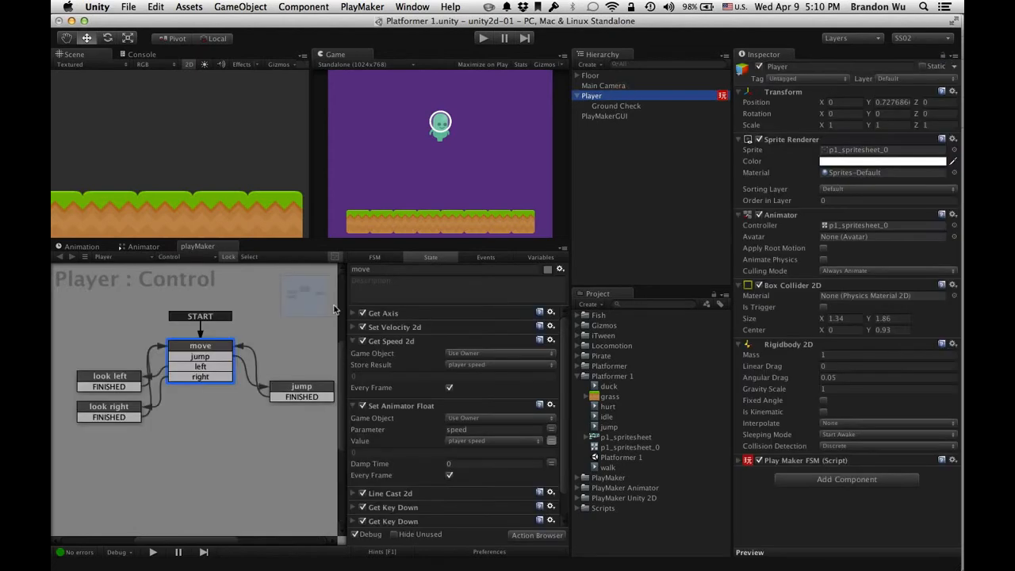
{"action": "middle_click_drag", "start_coordinate": [271, 363], "coordinate": [233, 337]}
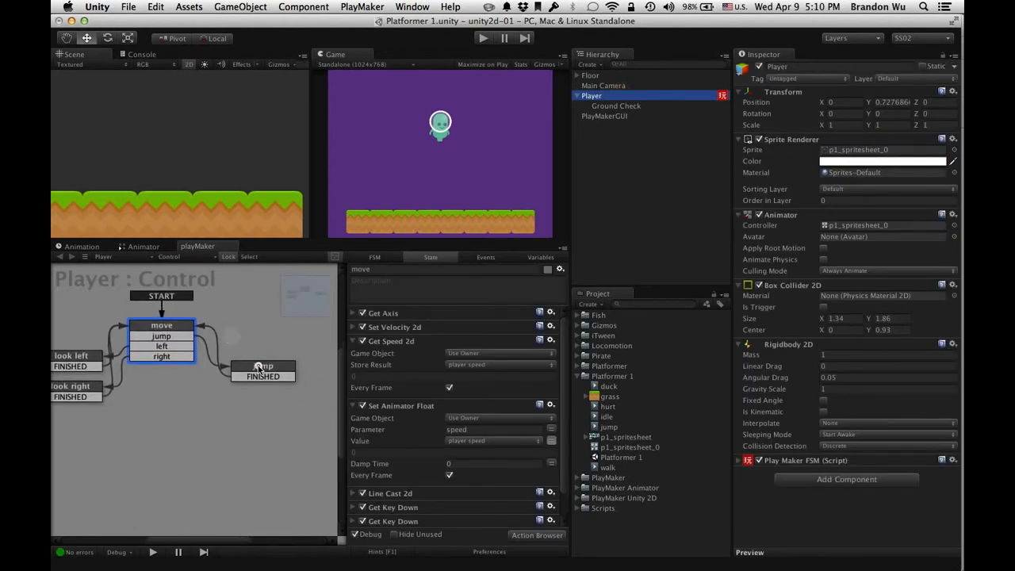
{"action": "left_click", "coordinate": [262, 367]}
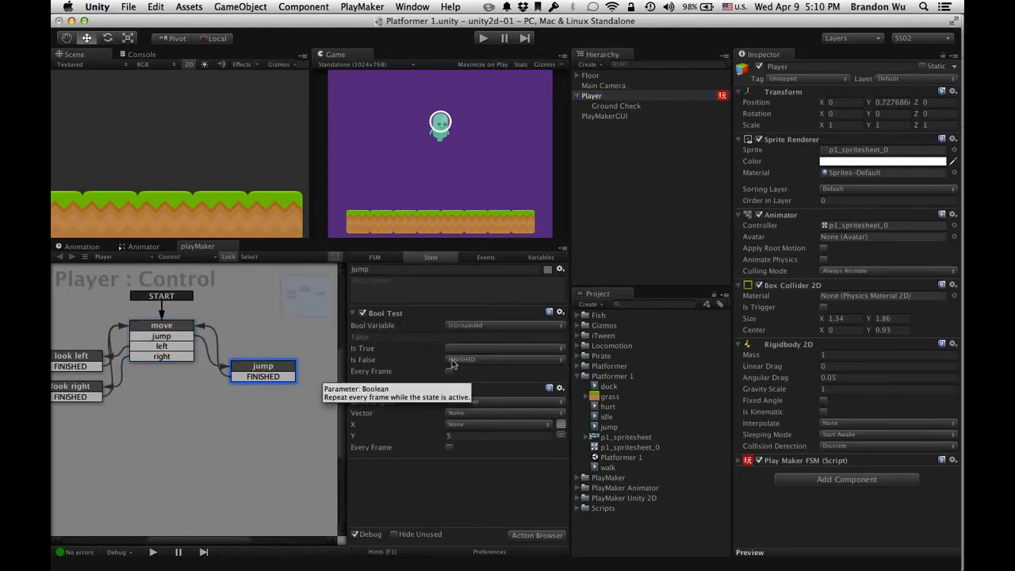
Step: Add a Set Animator Trigger action to the jump state, below Set Velocity 2d
{"action": "left_click", "coordinate": [536, 535]}
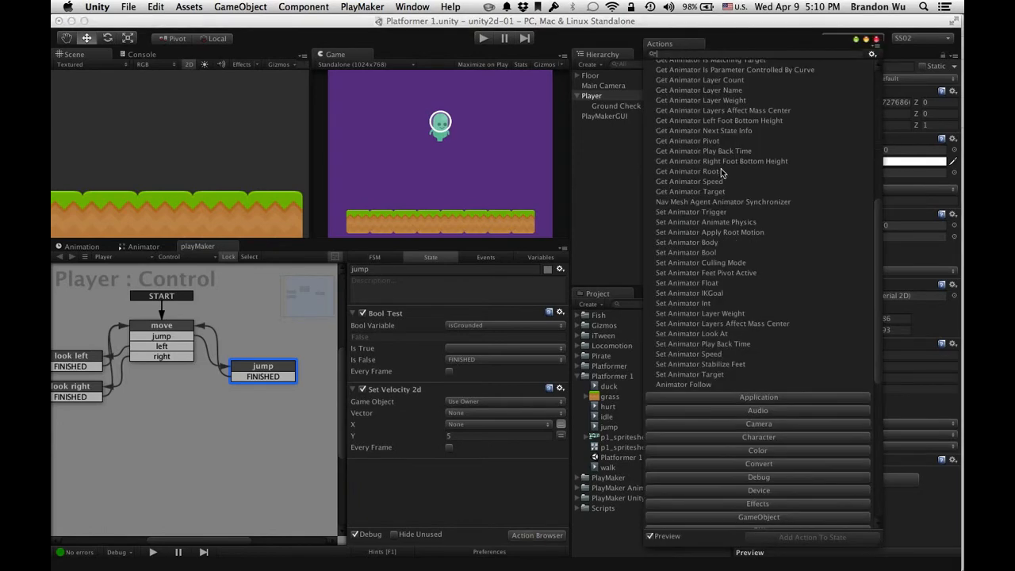
{"action": "scroll", "coordinate": [722, 174], "scroll_direction": "down", "scroll_amount": 5}
{"action": "scroll", "coordinate": [722, 175], "scroll_direction": "up", "scroll_amount": 5}
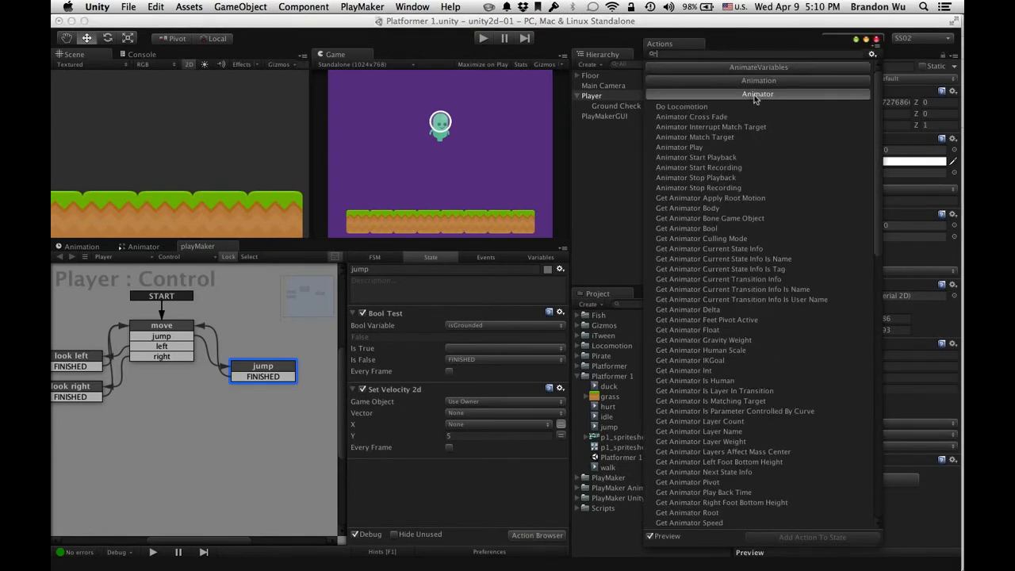
{"action": "scroll", "coordinate": [718, 186], "scroll_direction": "down", "scroll_amount": 8}
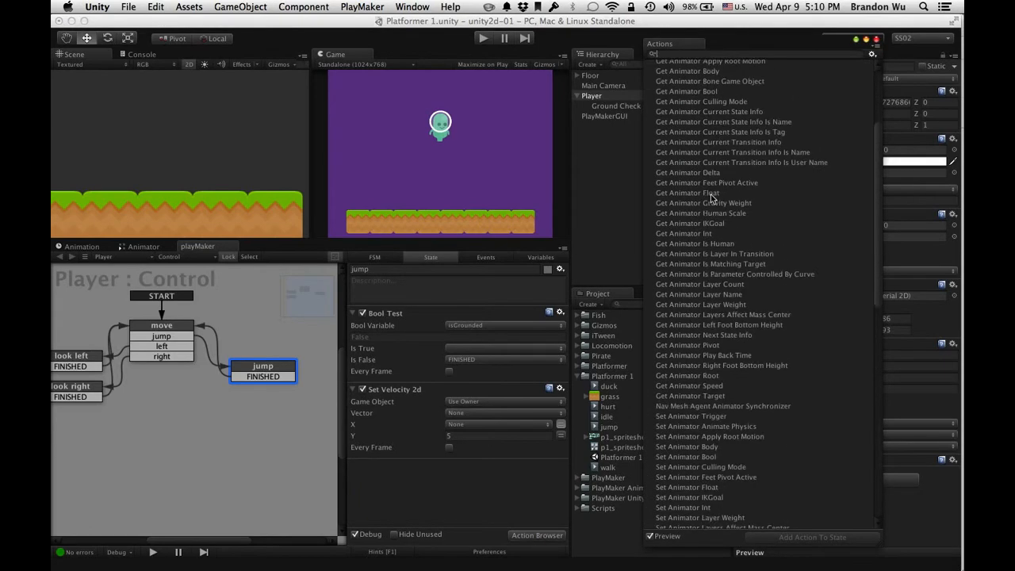
{"action": "scroll", "coordinate": [709, 216], "scroll_direction": "down", "scroll_amount": 2}
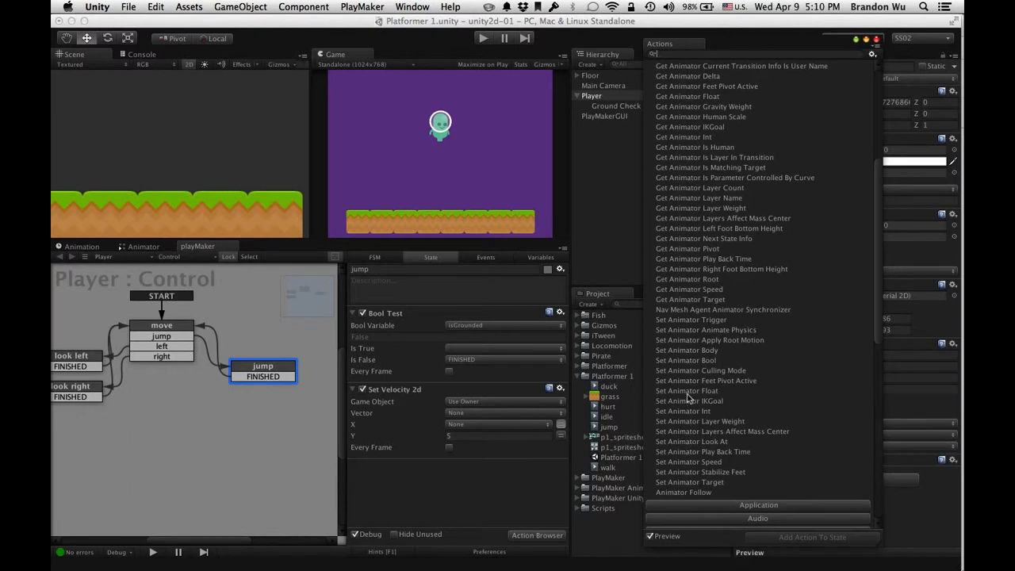
{"action": "left_click", "coordinate": [673, 320]}
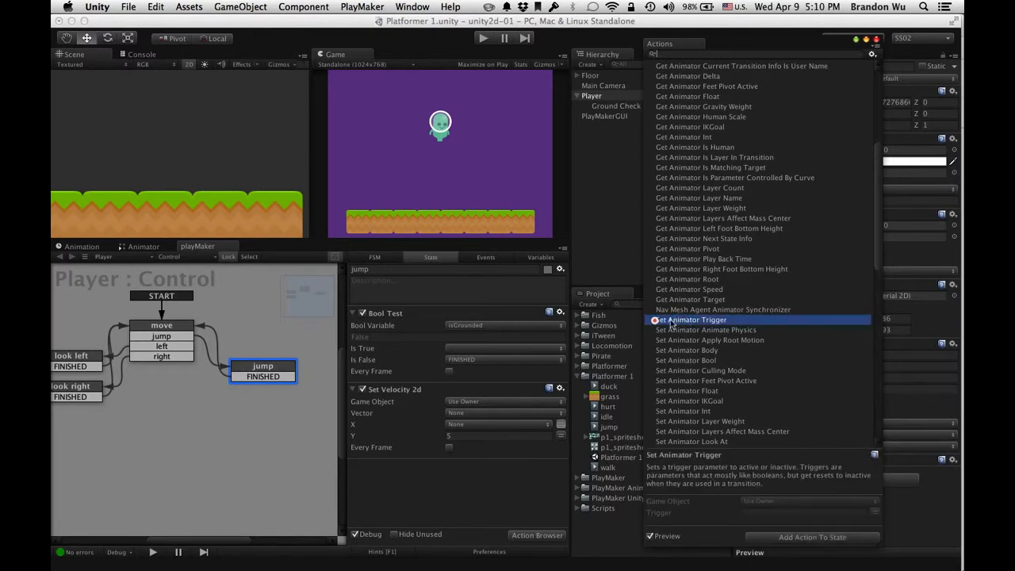
{"action": "left_click_drag", "start_coordinate": [673, 321], "coordinate": [464, 470]}
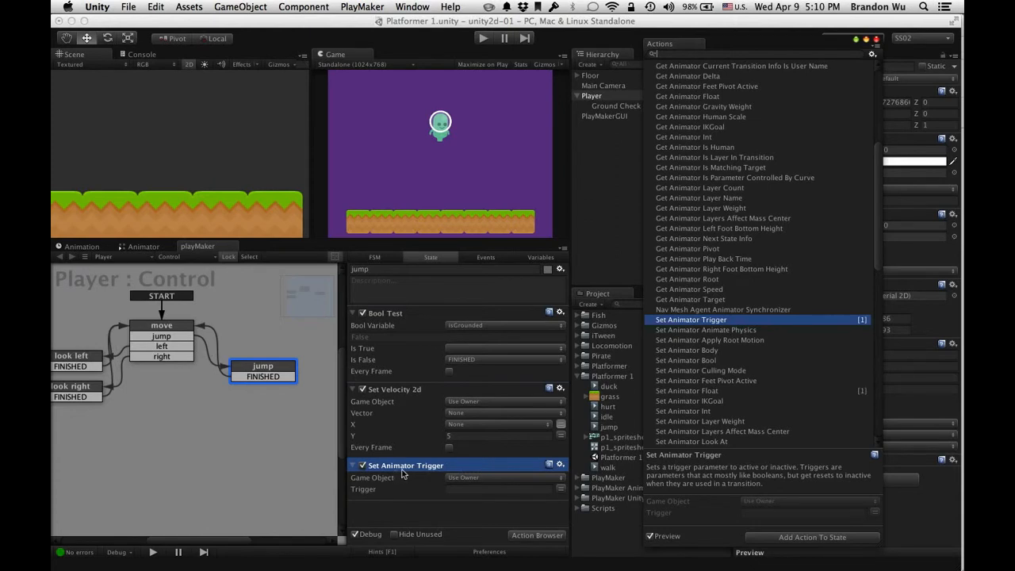
Step: Set the Set Animator Trigger action's trigger to jump and check the name against the Animator's parameters
{"action": "left_click", "coordinate": [380, 316]}
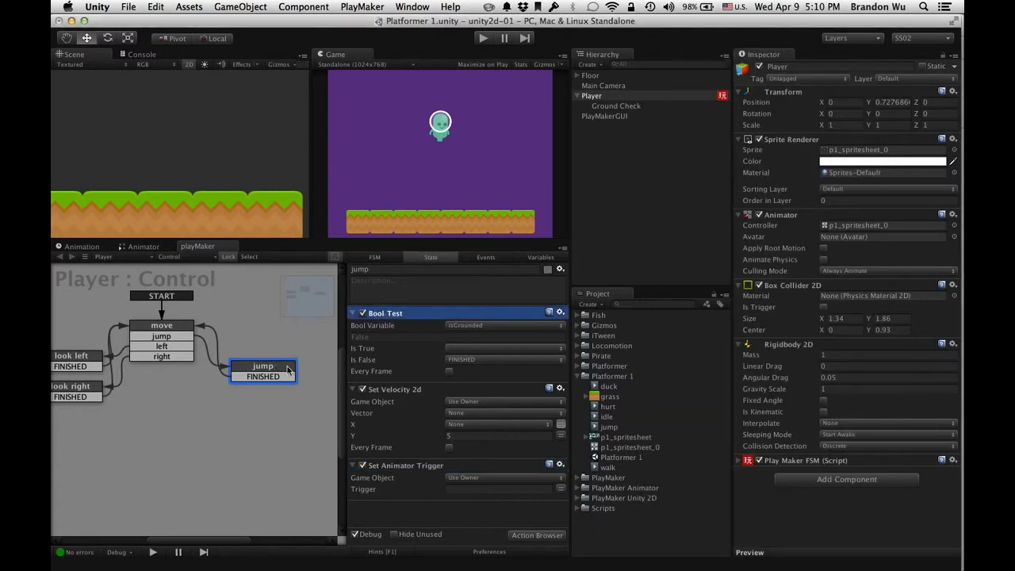
{"action": "left_click", "coordinate": [402, 390]}
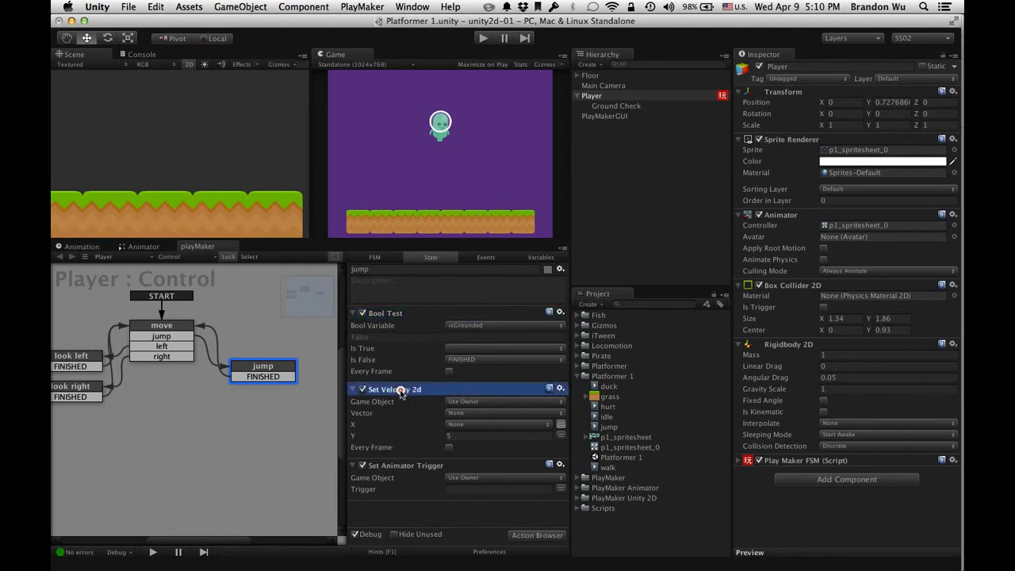
{"action": "left_click", "coordinate": [401, 467]}
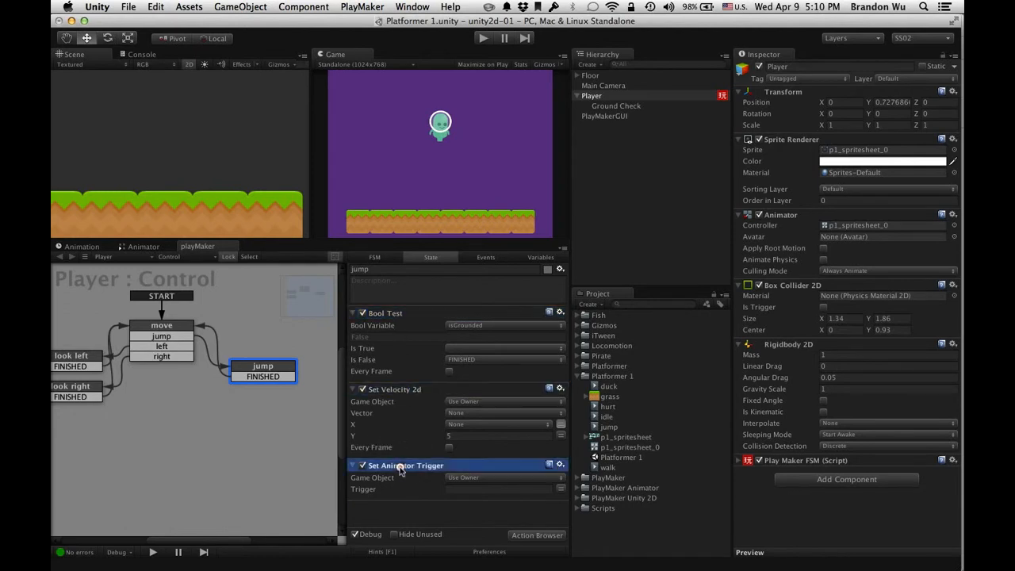
{"action": "left_click", "coordinate": [469, 488]}
{"action": "type", "text": "jump"}
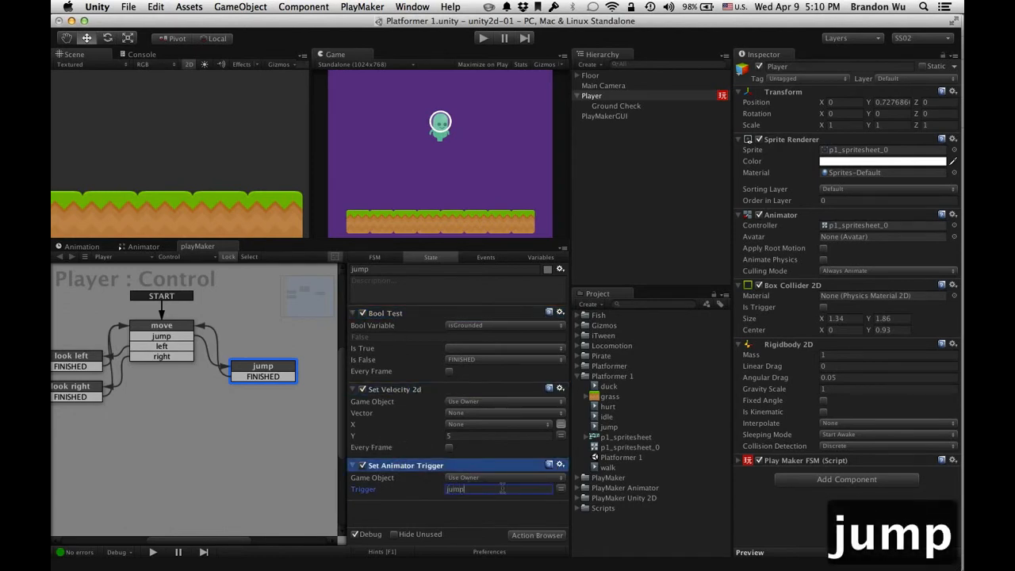
{"action": "key", "text": "Return"}
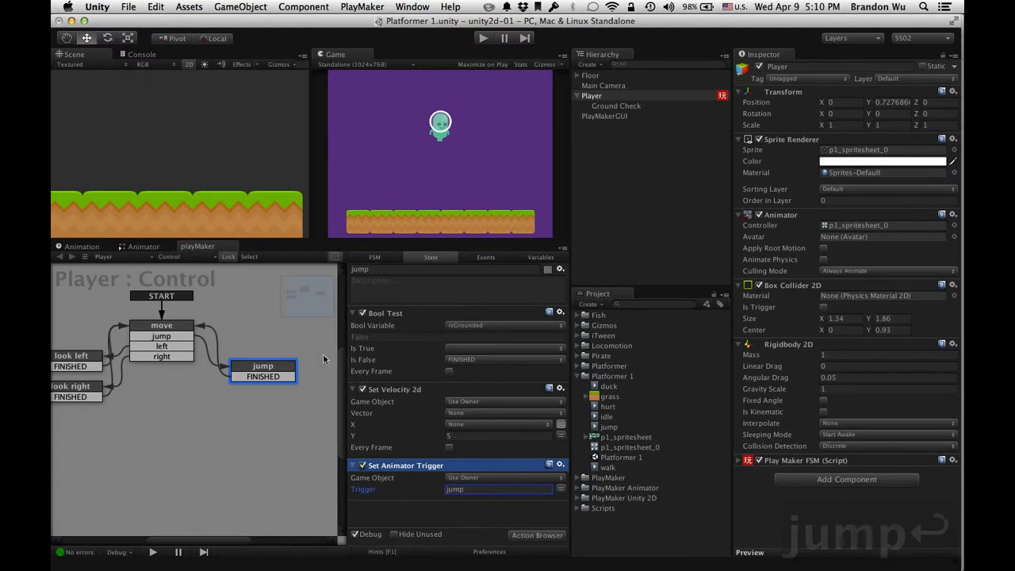
{"action": "left_click", "coordinate": [143, 247]}
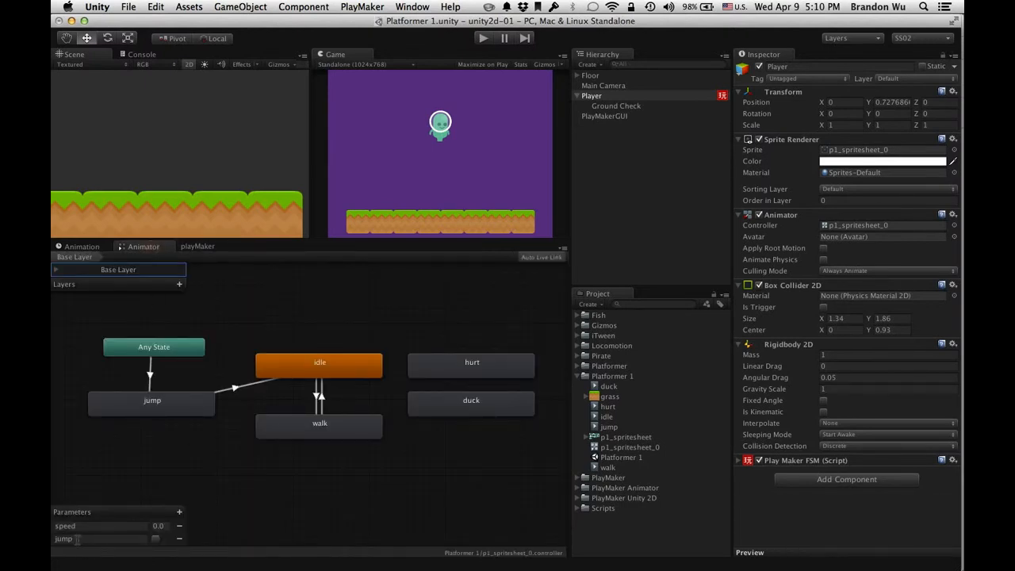
{"action": "left_click", "coordinate": [198, 247]}
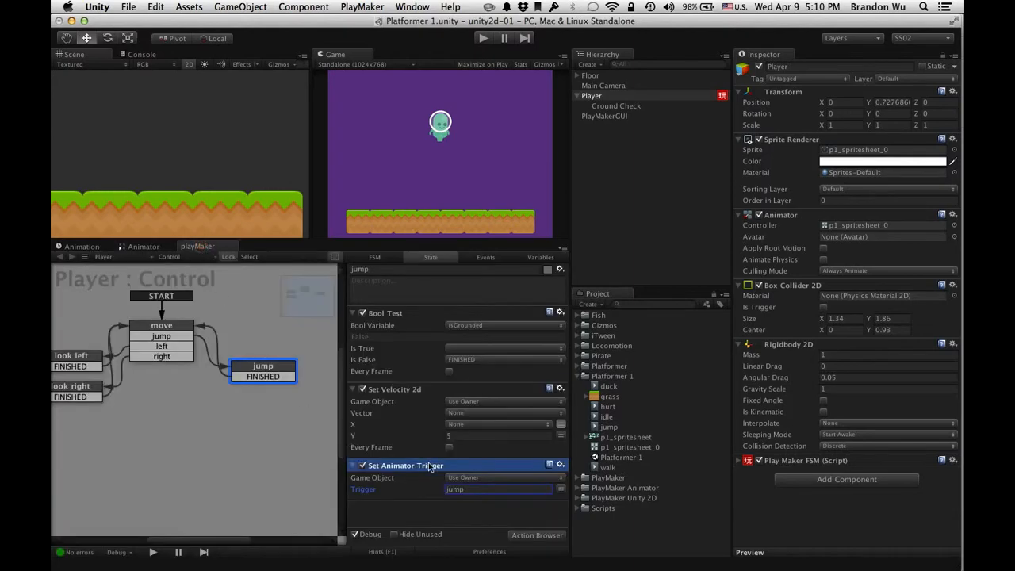
Step: Run the game and test jumping while moving left and right, watching the active states in the Animator graph
{"action": "left_click", "coordinate": [484, 38]}
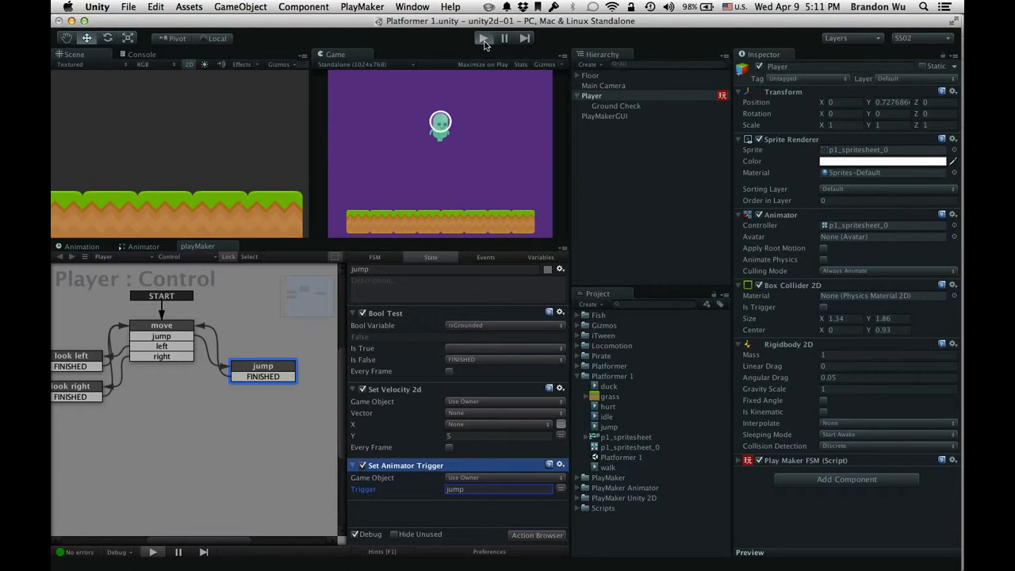
{"action": "left_click", "coordinate": [142, 248]}
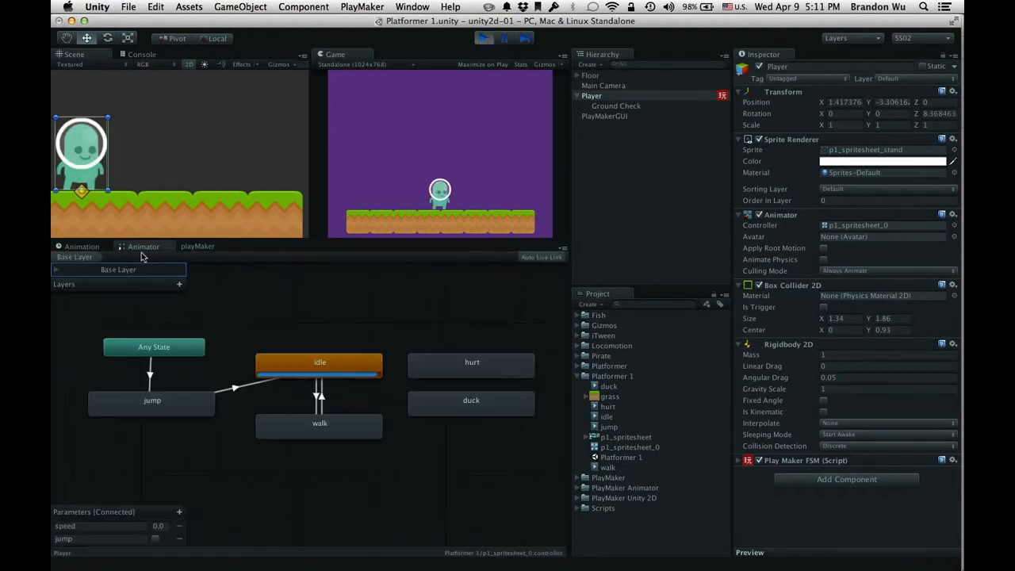
{"action": "left_click", "coordinate": [402, 163]}
{"action": "key", "text": "Up"}
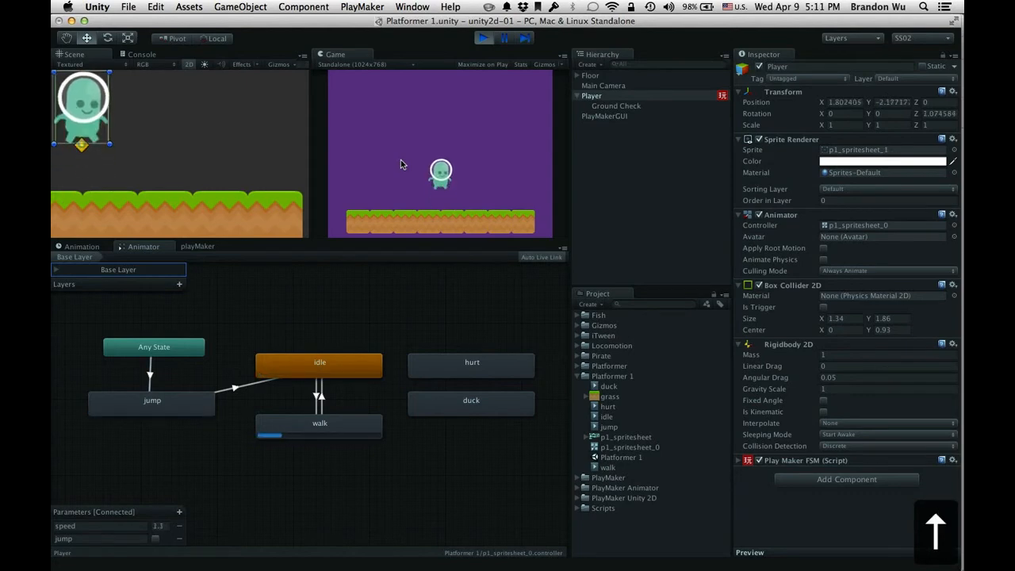
{"action": "key", "text": "Left"}
{"action": "key", "text": "Right"}
{"action": "key", "text": "Up"}
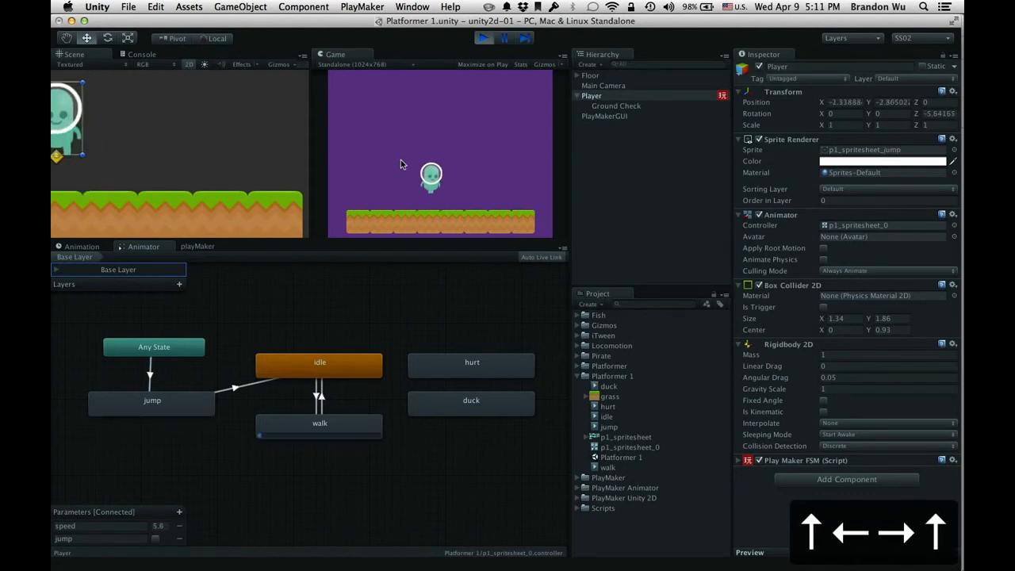
{"action": "key", "text": "Left"}
{"action": "key", "text": "Up"}
{"action": "key", "text": "Right"}
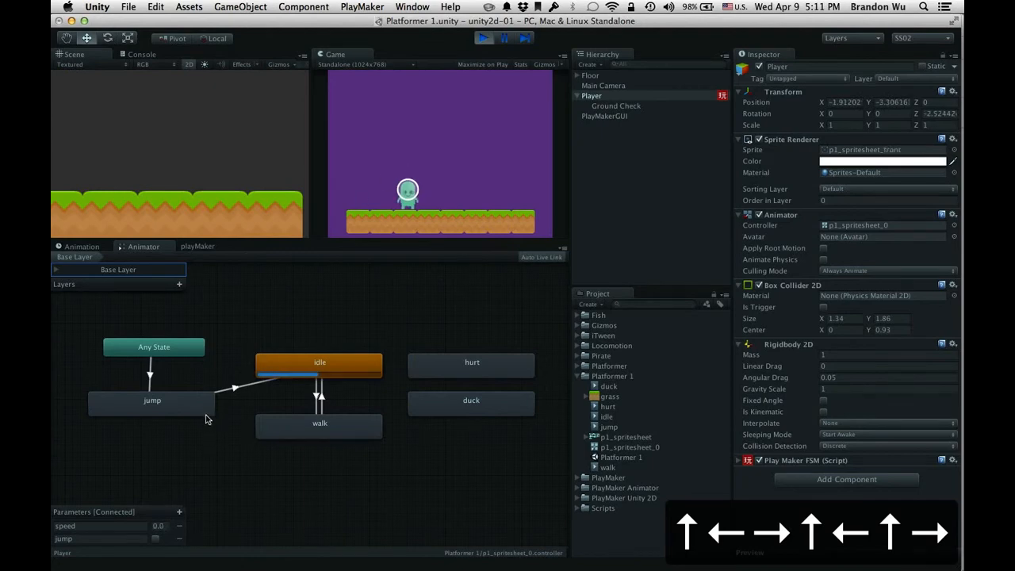
{"action": "key", "text": "Up"}
{"action": "key", "text": "Right"}
{"action": "key", "text": "Up"}
{"action": "key", "text": "Right"}
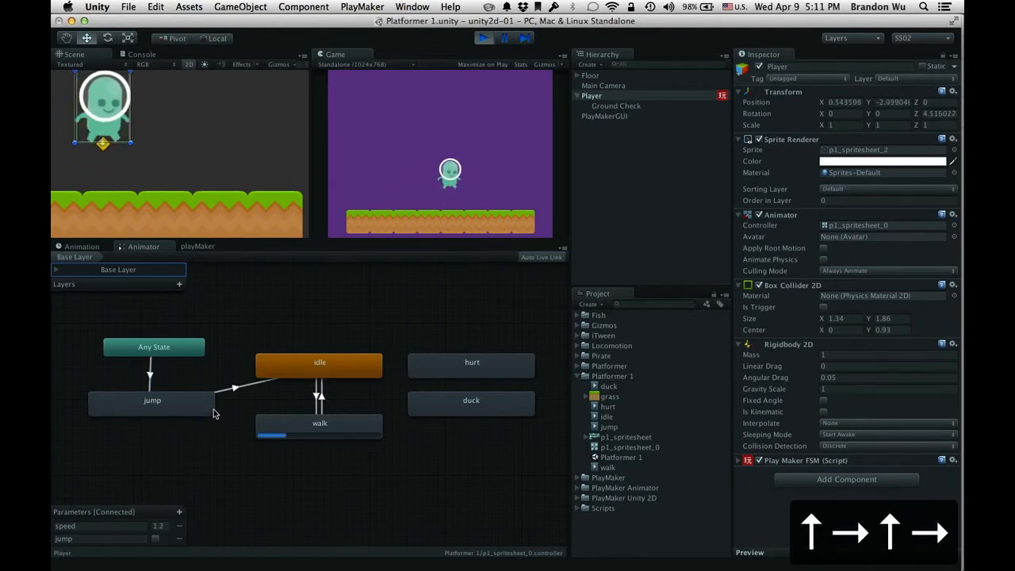
{"action": "key", "text": "Up"}
{"action": "key", "text": "Left"}
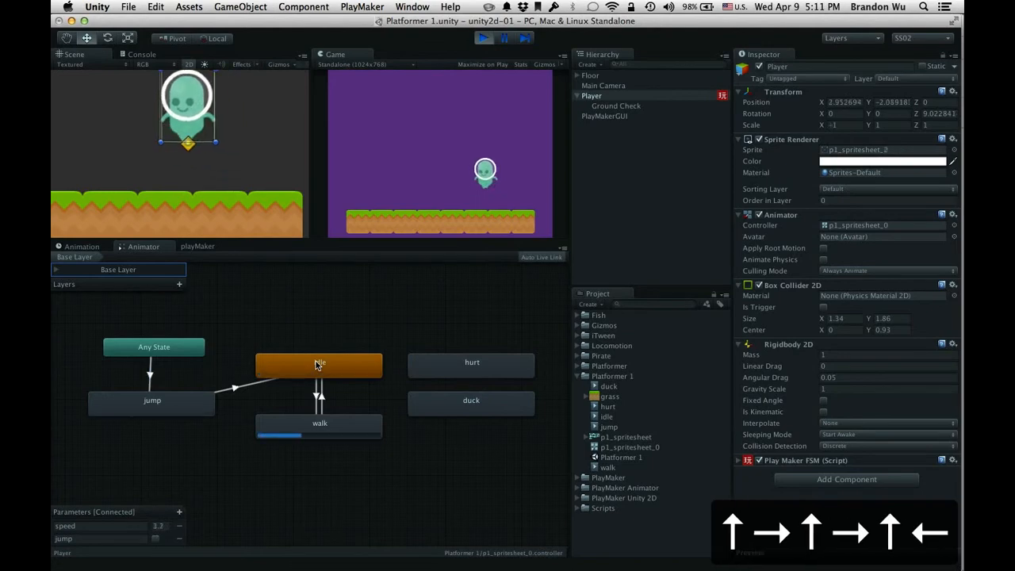
{"action": "key", "text": "Up"}
{"action": "key", "text": "Right"}
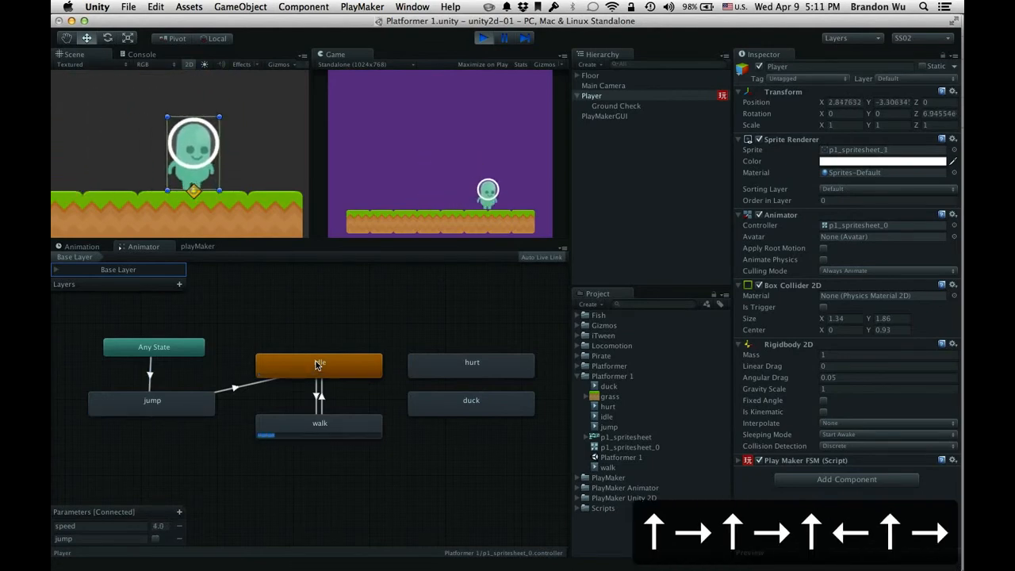
{"action": "key", "text": "Left"}
{"action": "key", "text": "Up"}
{"action": "key", "text": "Right"}
{"action": "key", "text": "Up"}
{"action": "key", "text": "Left"}
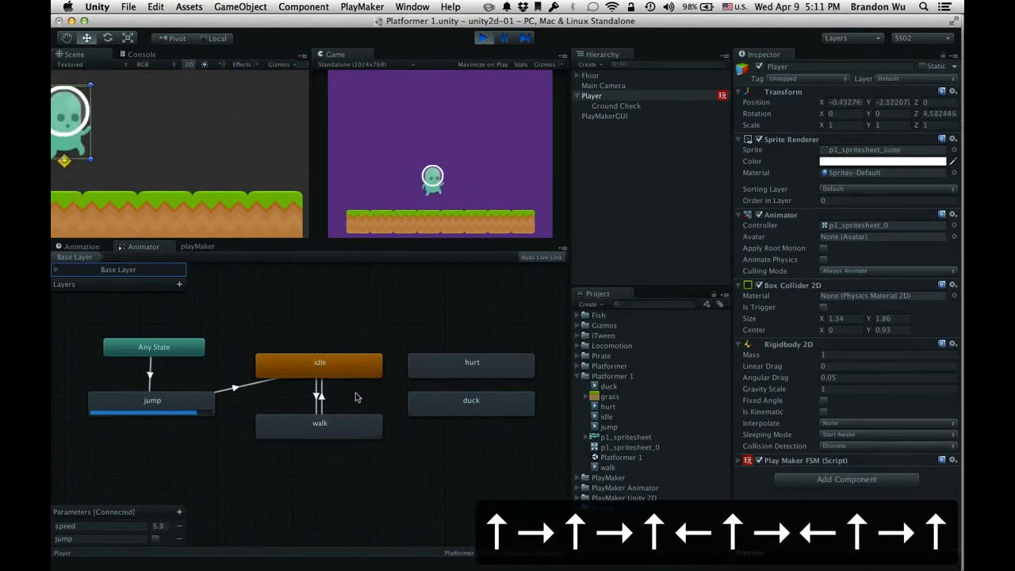
{"action": "key", "text": "Up"}
Step: Inspect the condition and timeline of the jump to idle transition, keeping Exit Time as the condition
{"action": "left_click", "coordinate": [252, 387]}
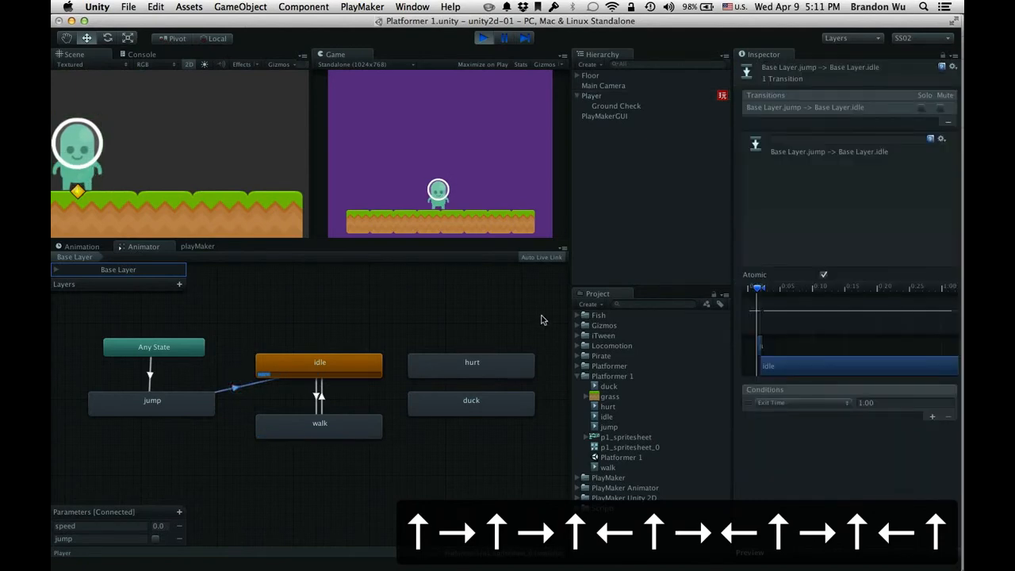
{"action": "left_click", "coordinate": [795, 403]}
{"action": "left_click", "coordinate": [789, 434]}
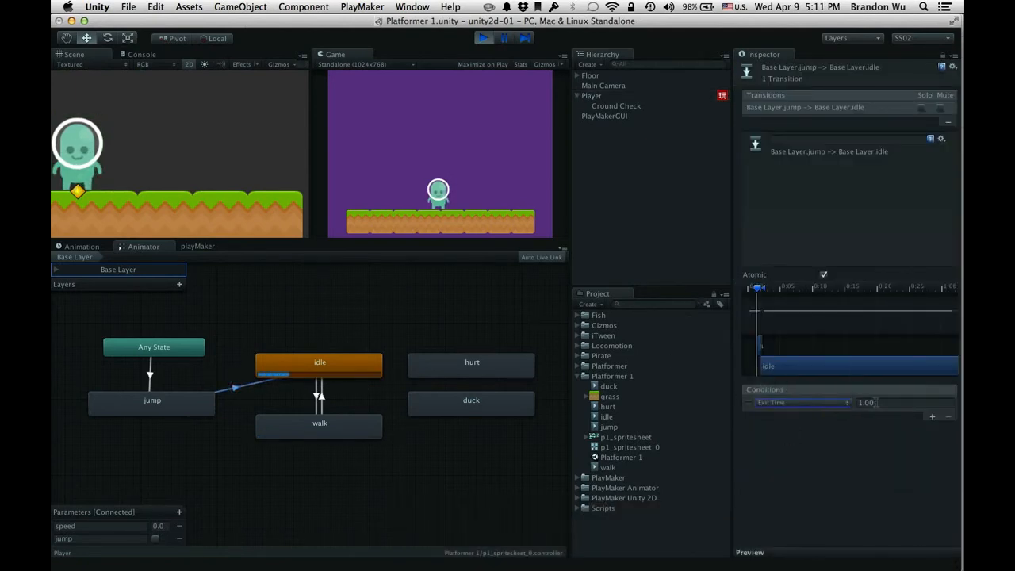
{"action": "scroll", "coordinate": [769, 358], "scroll_direction": "up", "scroll_amount": 2}
{"action": "left_click", "coordinate": [757, 348]}
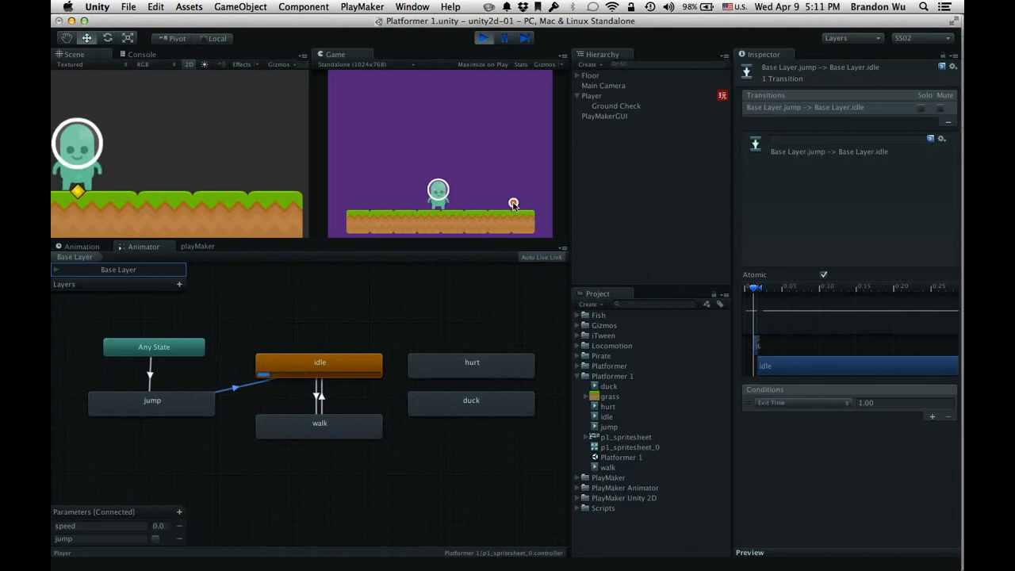
Step: Test further jumps in both directions in the running game with the jump to idle transition selected
{"action": "key", "text": "Up"}
{"action": "key", "text": "Left"}
{"action": "key", "text": "Up"}
{"action": "key", "text": "Right"}
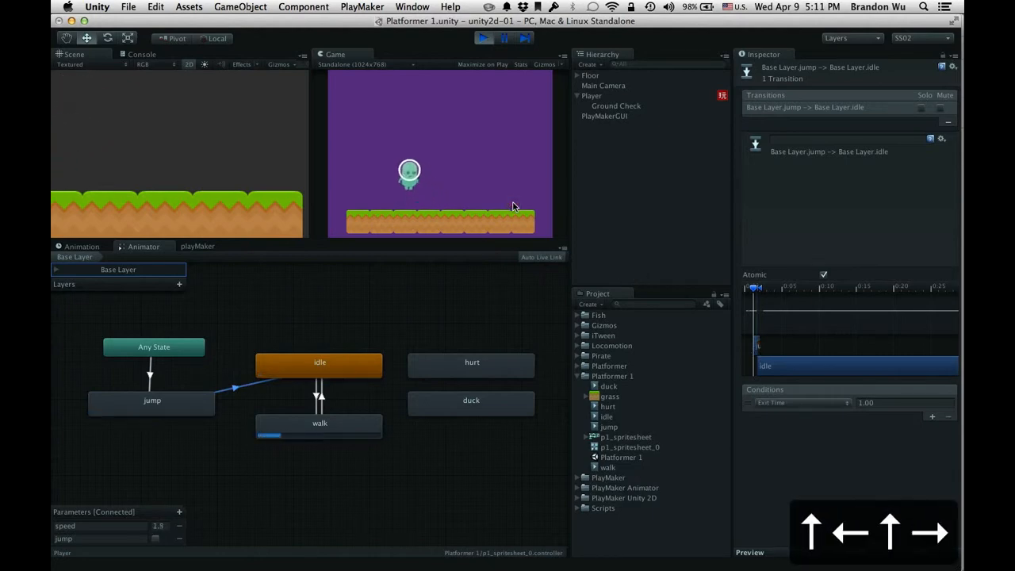
{"action": "key", "text": "Up"}
{"action": "key", "text": "Right"}
{"action": "key", "text": "Up"}
{"action": "key", "text": "Right"}
{"action": "key", "text": "Up"}
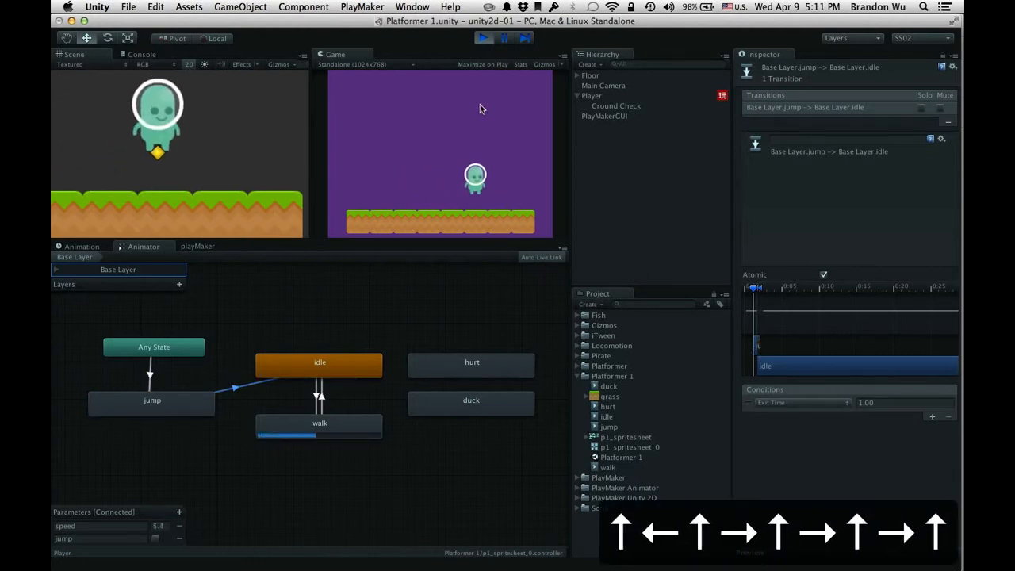
{"action": "key", "text": "Left"}
{"action": "key", "text": "Up"}
{"action": "key", "text": "Right"}
{"action": "key", "text": "Up"}
{"action": "key", "text": "Left"}
{"action": "key", "text": "Up"}
{"action": "key", "text": "Right"}
{"action": "key", "text": "Left"}
{"action": "key", "text": "Up"}
{"action": "key", "text": "Right"}
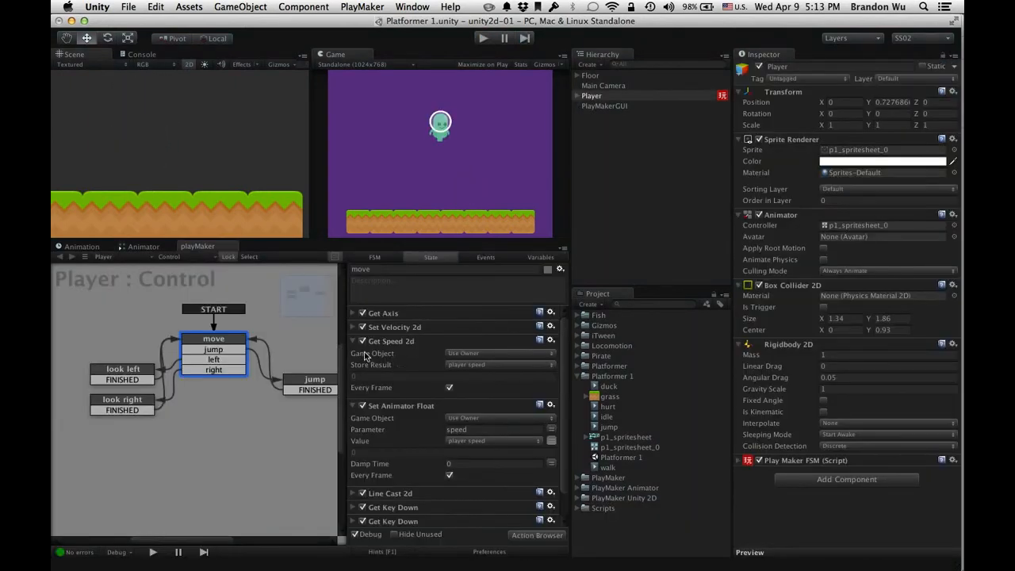
Step: Collapse the Get Speed 2d and Set Animator Float actions in the Control state machine's move state
{"action": "left_click", "coordinate": [353, 341]}
{"action": "left_click", "coordinate": [353, 354]}
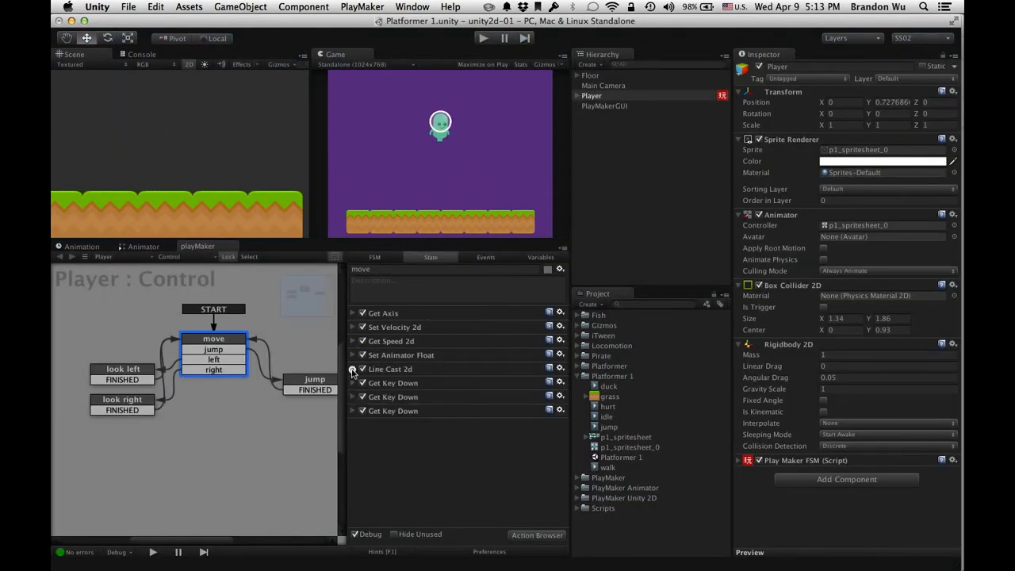
Step: Examine the move state's Line Cast 2d settings and the isGrounded variable that stores its hit result
{"action": "left_click", "coordinate": [352, 369]}
{"action": "scroll", "coordinate": [417, 361], "scroll_direction": "down", "scroll_amount": 3}
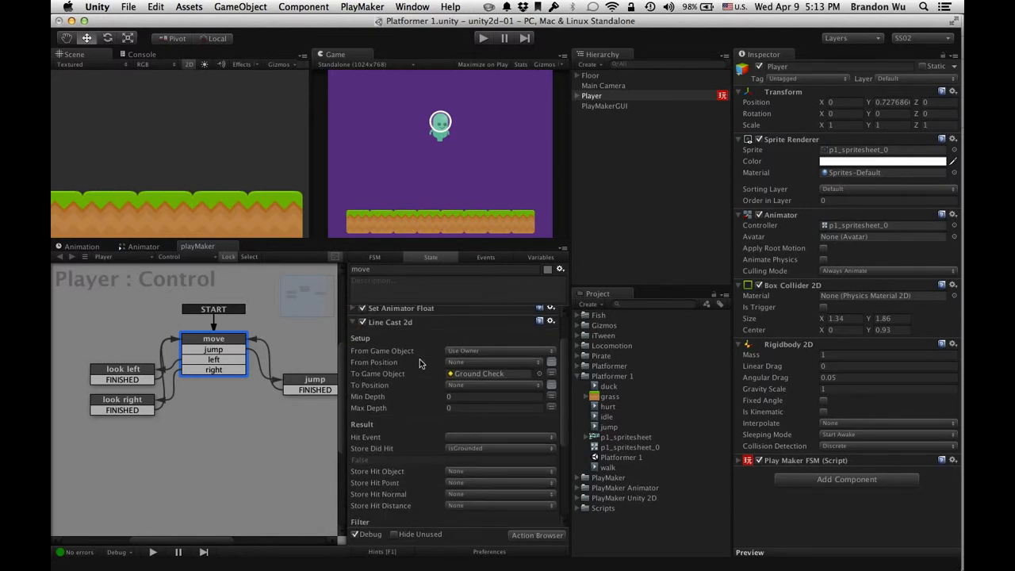
{"action": "scroll", "coordinate": [458, 384], "scroll_direction": "down", "scroll_amount": 2}
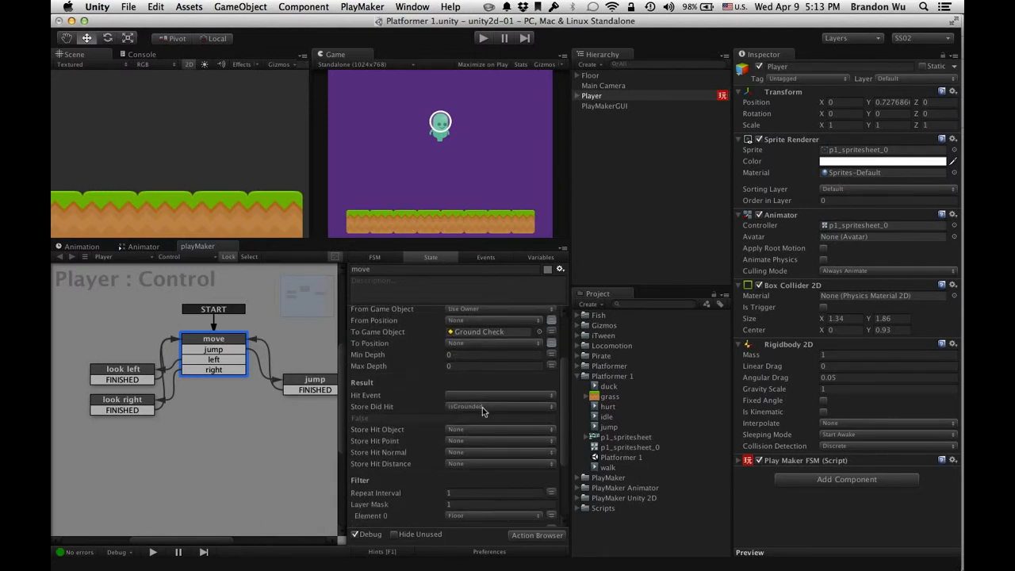
{"action": "scroll", "coordinate": [481, 407], "scroll_direction": "up", "scroll_amount": 4}
{"action": "left_click", "coordinate": [533, 258]}
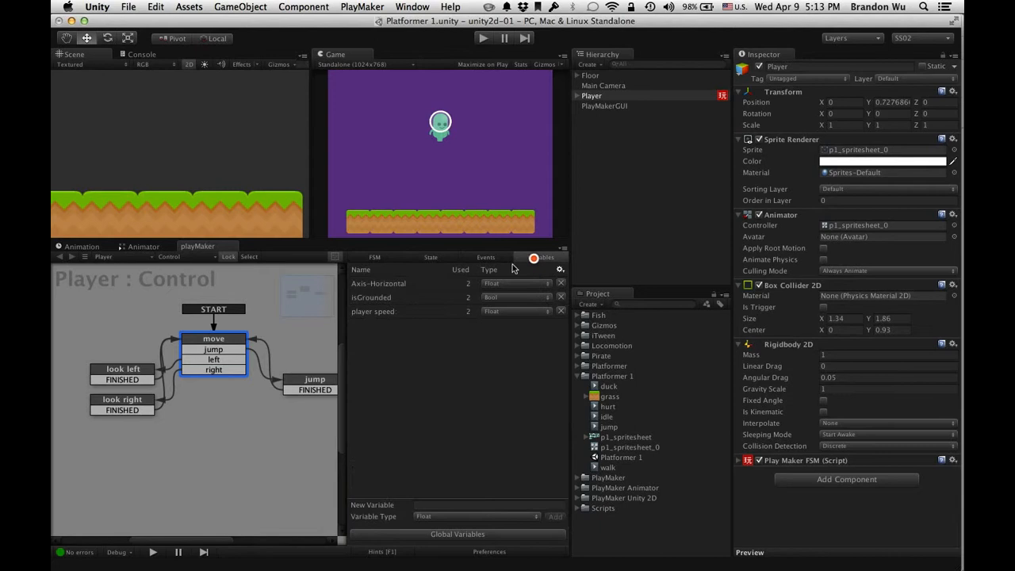
{"action": "left_click", "coordinate": [398, 298]}
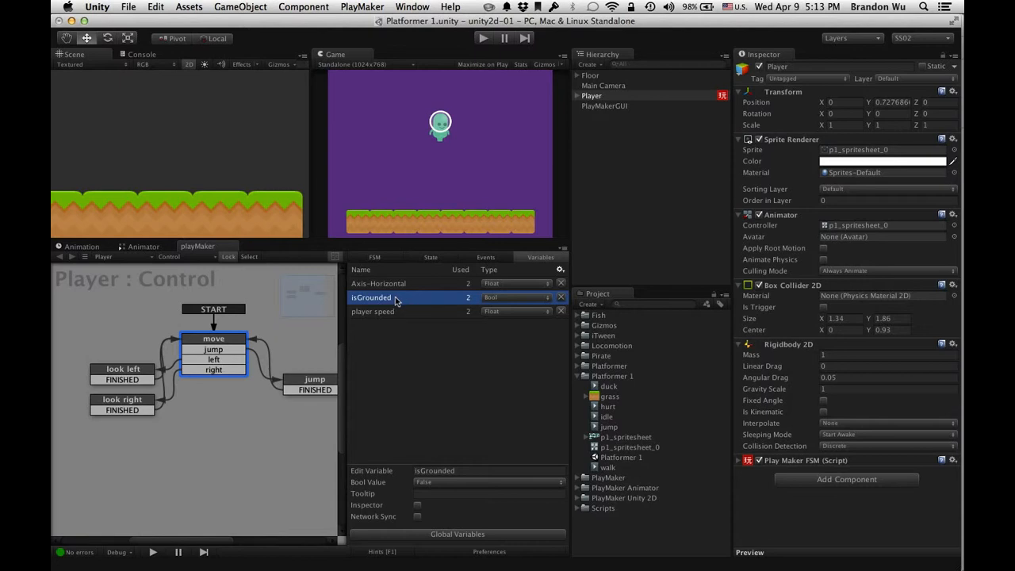
Step: Add a Bool parameter named isGrounded to the Player's Animator controller
{"action": "left_click", "coordinate": [145, 247]}
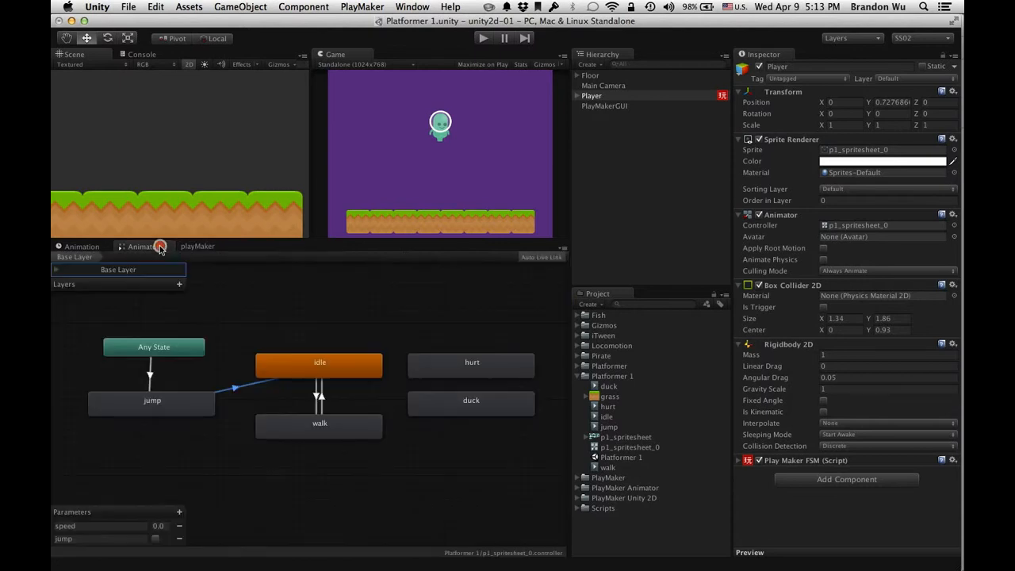
{"action": "left_click", "coordinate": [180, 514]}
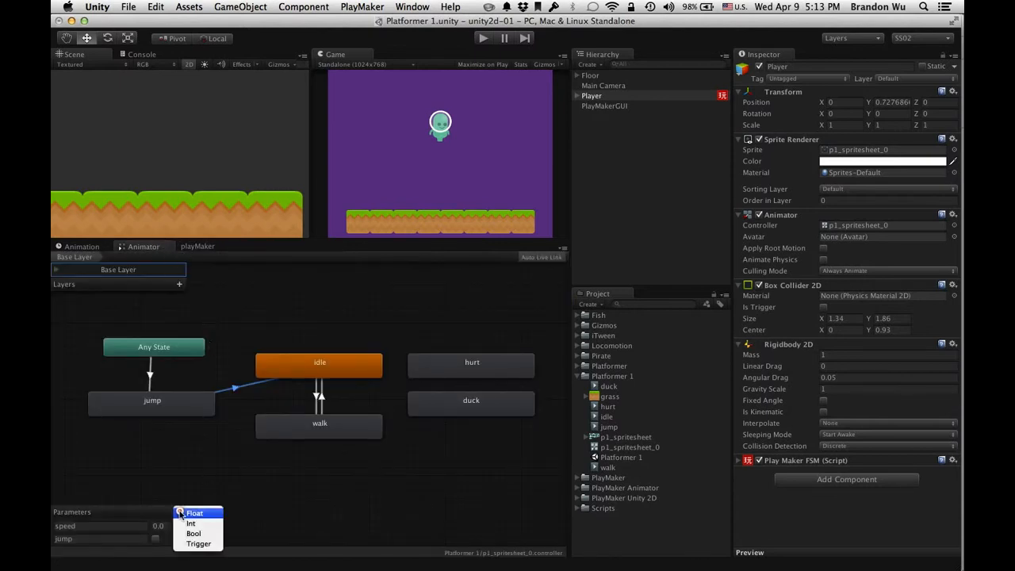
{"action": "left_click", "coordinate": [204, 535]}
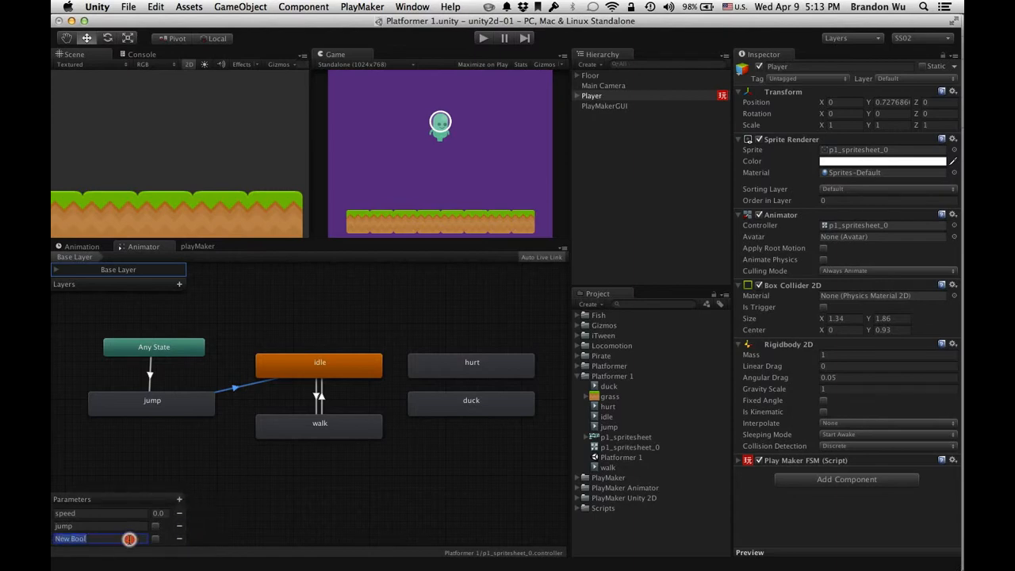
{"action": "key", "text": "BackSpace"}
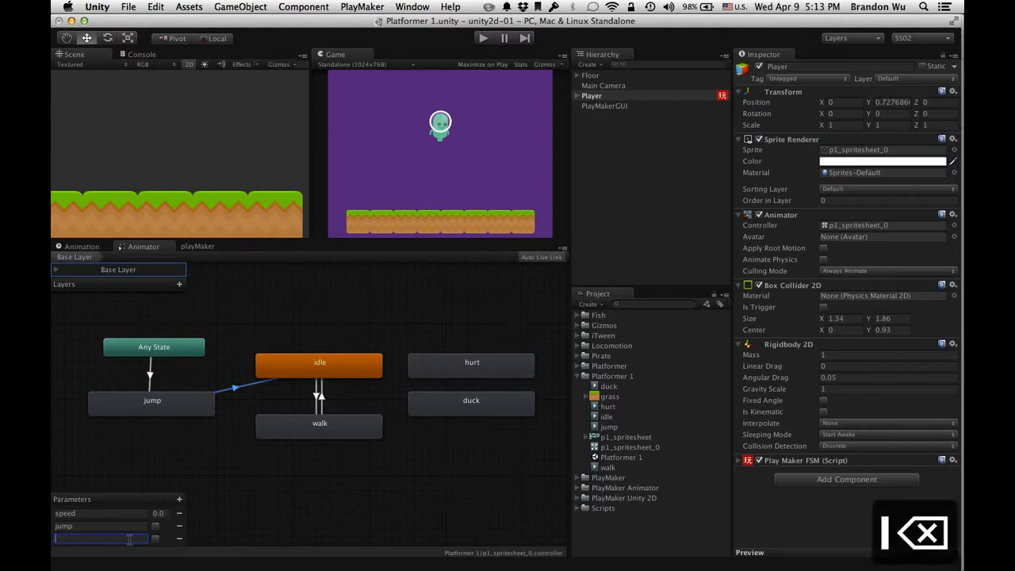
{"action": "type", "text": "isGrounded"}
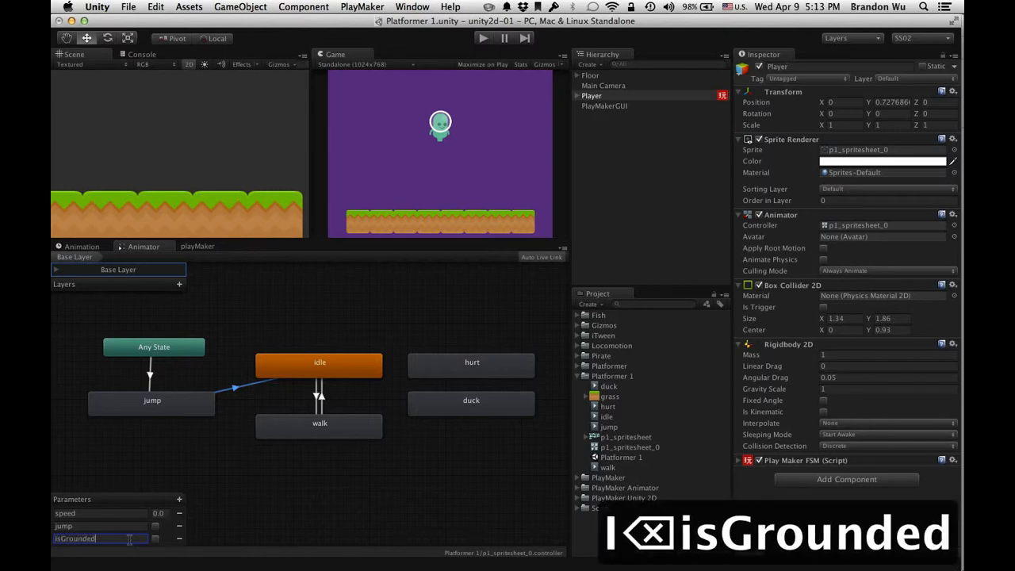
{"action": "key", "text": "Return"}
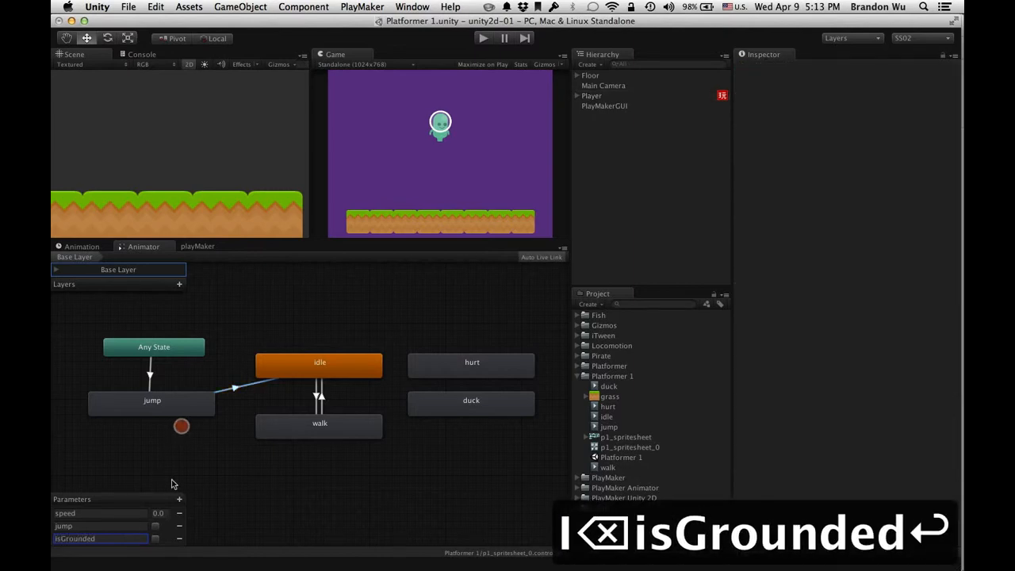
Step: Set the condition of the jump to idle transition to isGrounded being true, in place of Exit Time
{"action": "left_click", "coordinate": [190, 406]}
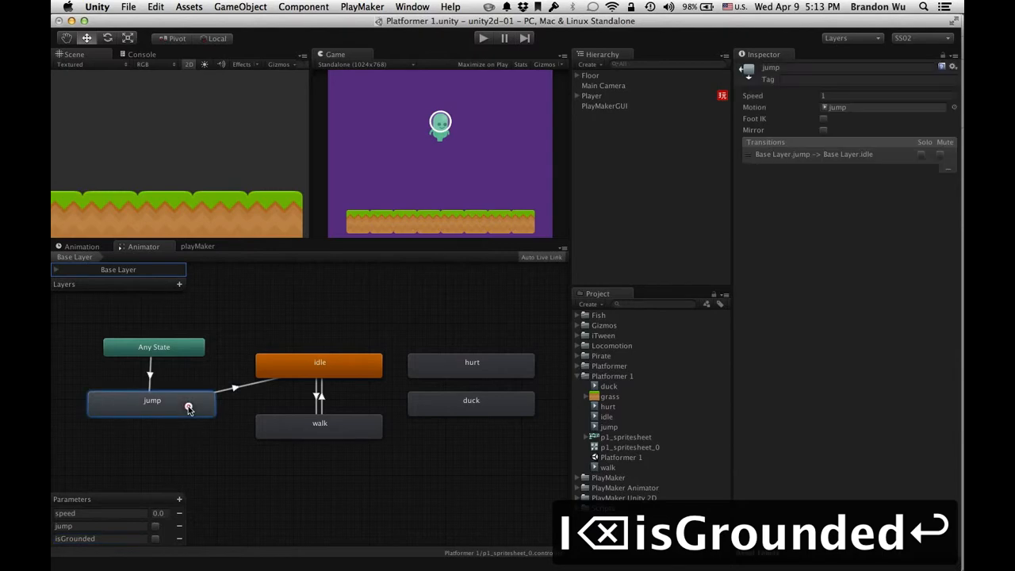
{"action": "left_click", "coordinate": [238, 387]}
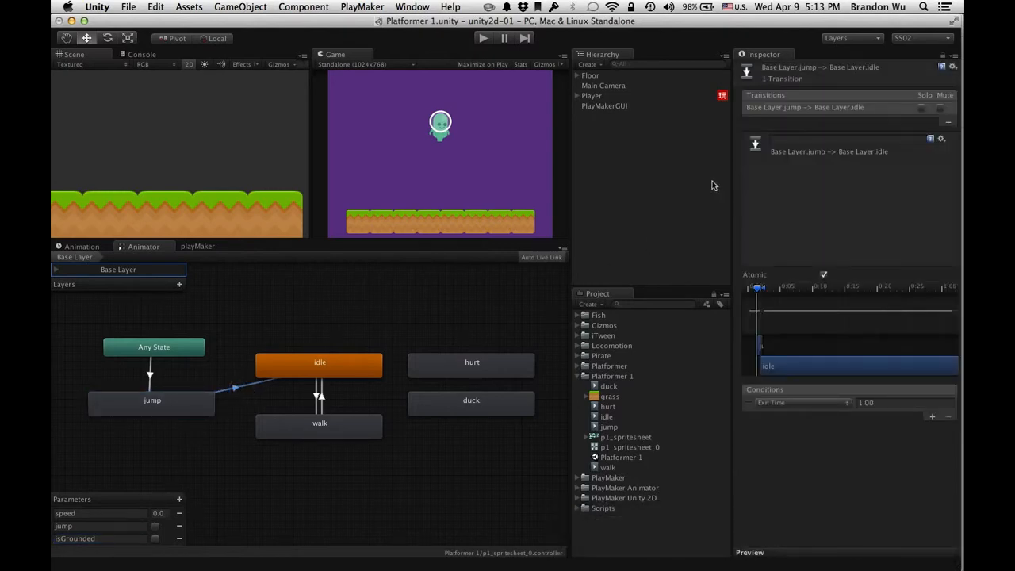
{"action": "left_click", "coordinate": [184, 411]}
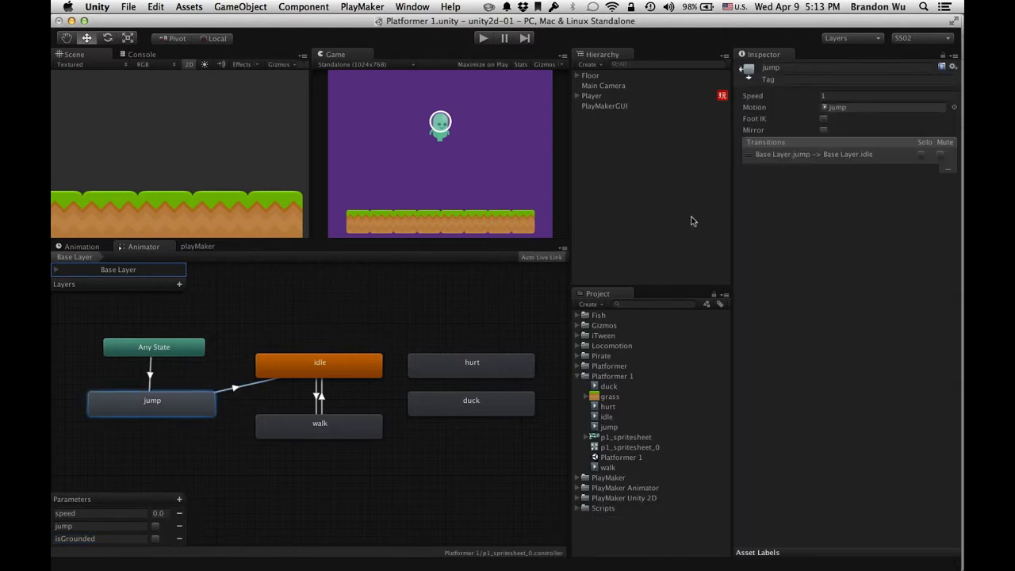
{"action": "left_click", "coordinate": [776, 156]}
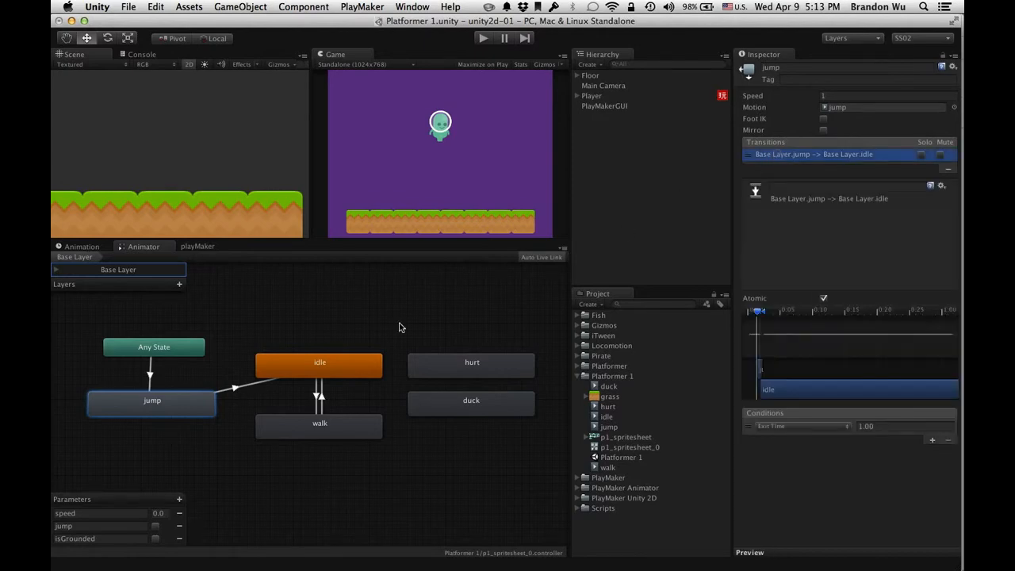
{"action": "left_click", "coordinate": [237, 388]}
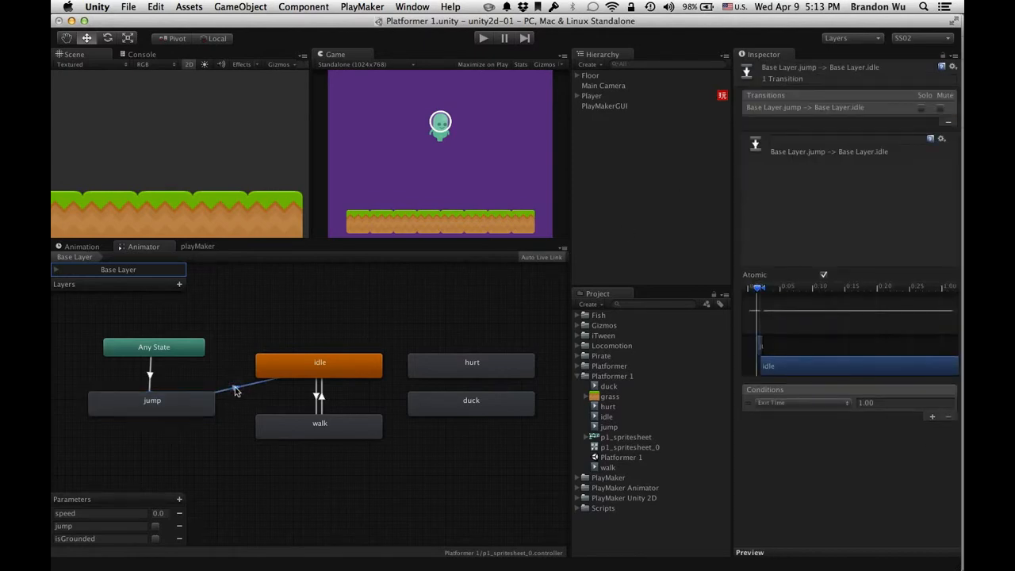
{"action": "left_click", "coordinate": [782, 404]}
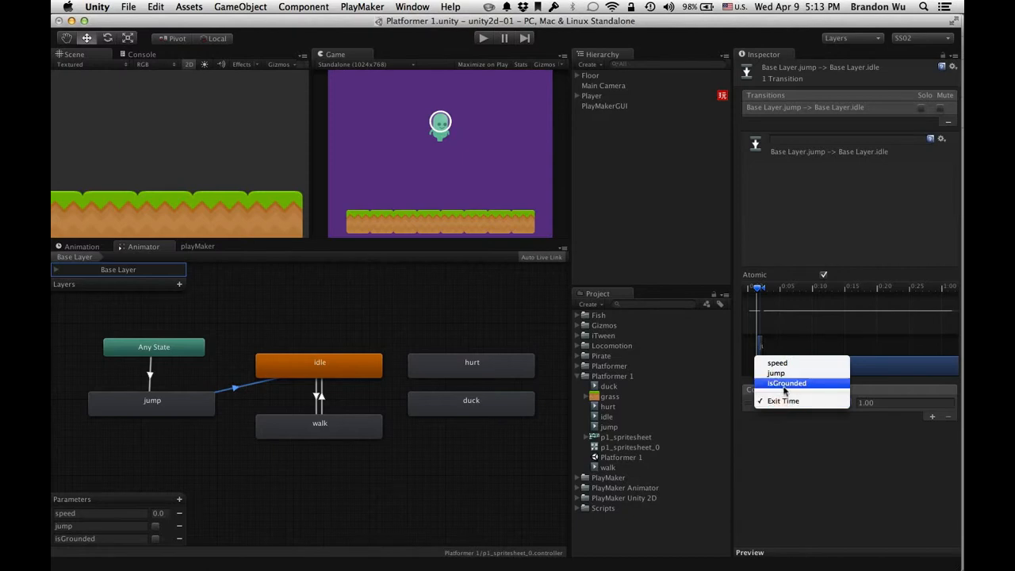
{"action": "left_click", "coordinate": [786, 384]}
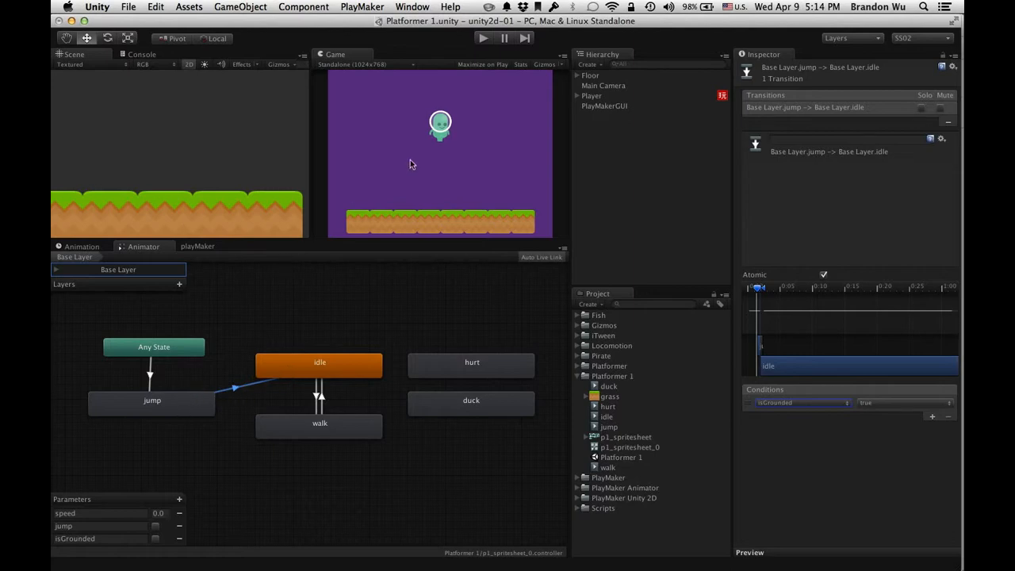
Step: Preview the jump animation clip on the Player in a close-up scene view, then end the preview and return to the Animator graph
{"action": "left_click", "coordinate": [155, 408]}
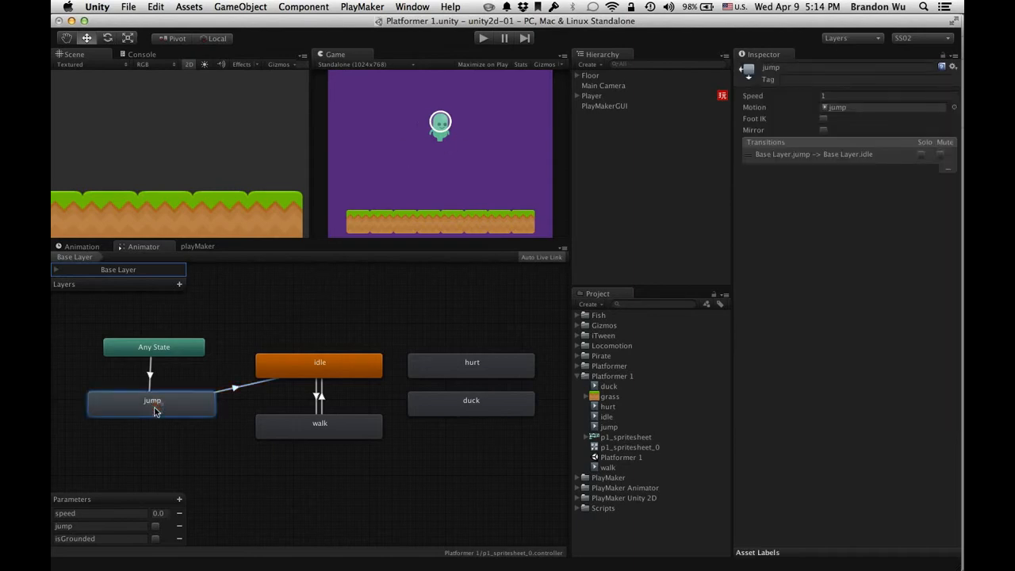
{"action": "left_click", "coordinate": [82, 246]}
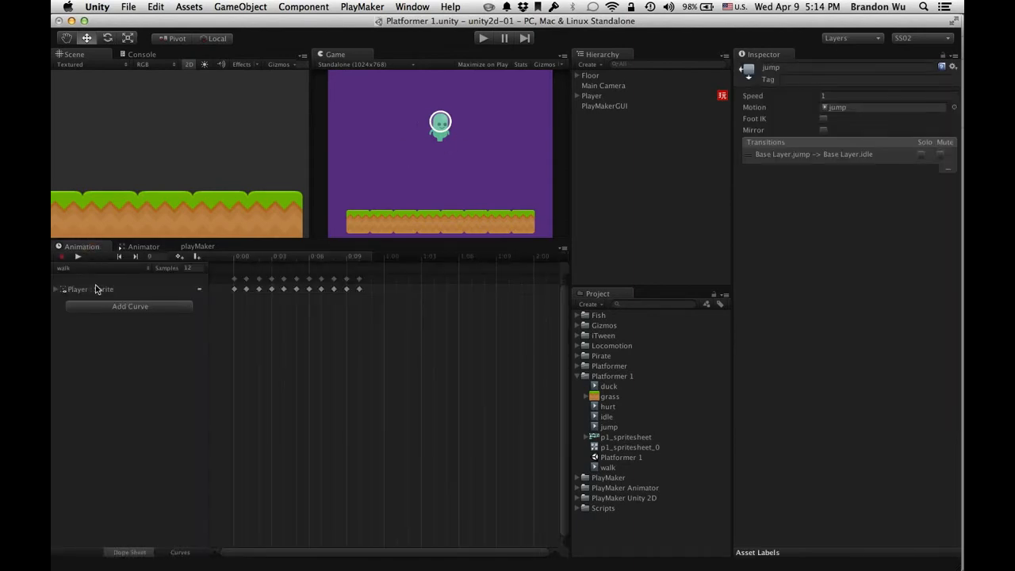
{"action": "left_click", "coordinate": [86, 269]}
{"action": "left_click", "coordinate": [91, 288]}
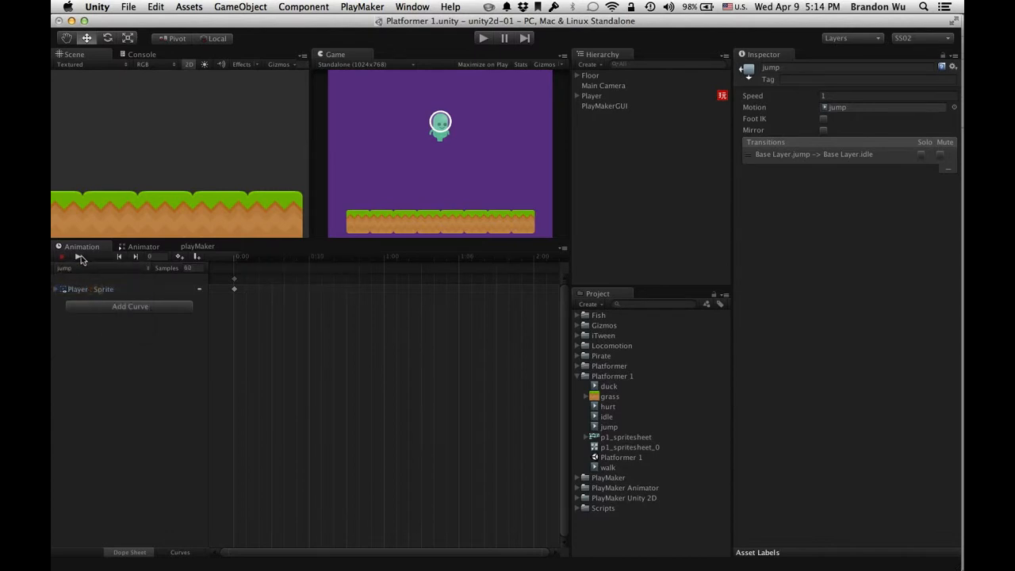
{"action": "left_click", "coordinate": [81, 256]}
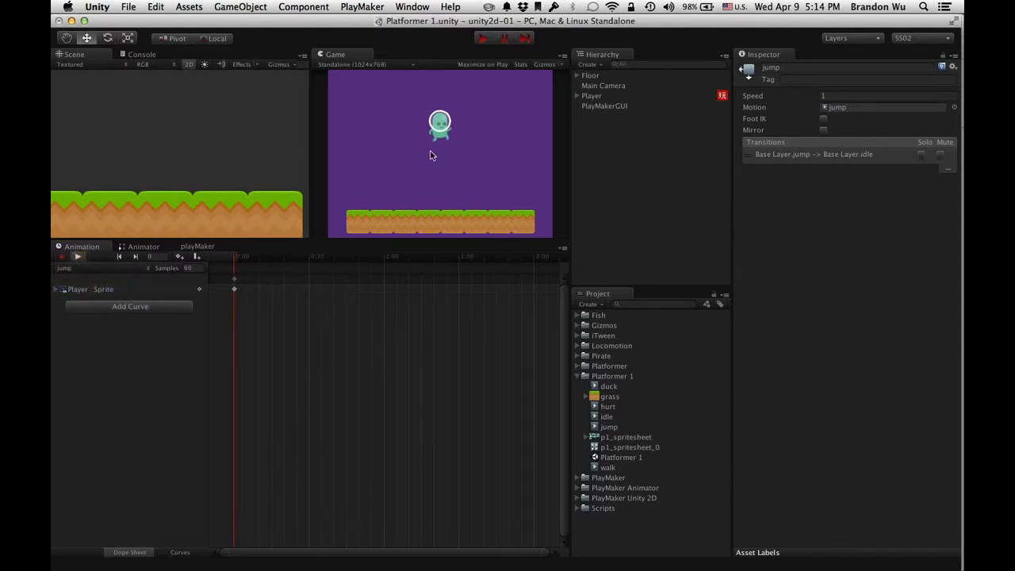
{"action": "double_click", "coordinate": [626, 95]}
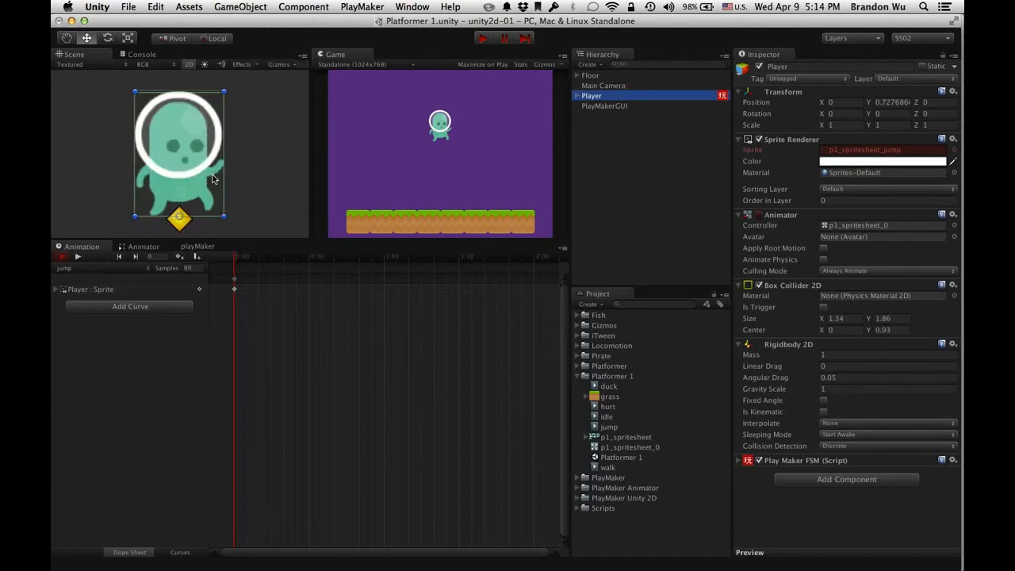
{"action": "scroll", "coordinate": [213, 179], "scroll_direction": "down", "scroll_amount": 3}
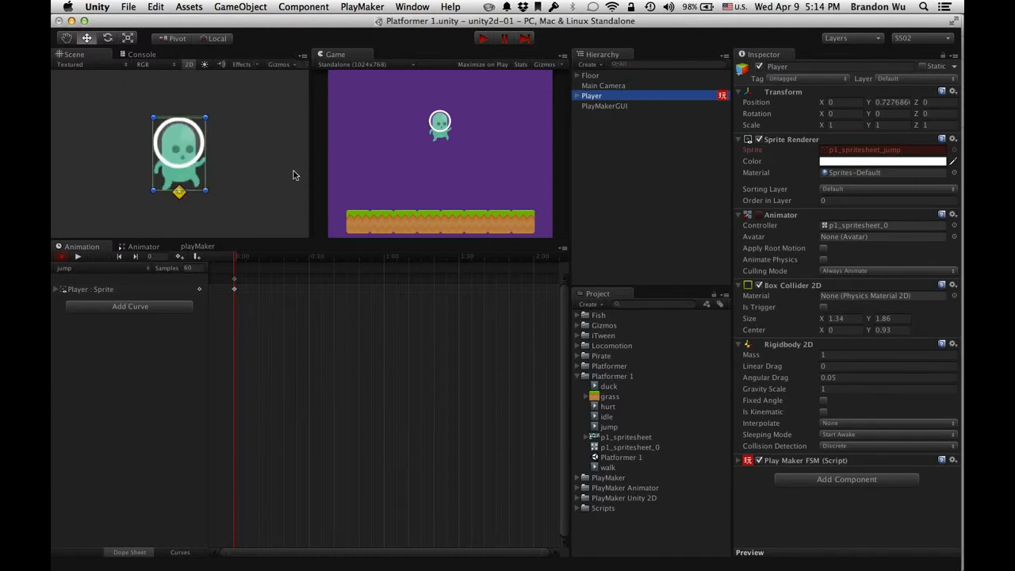
{"action": "left_click", "coordinate": [59, 258]}
{"action": "left_click", "coordinate": [144, 246]}
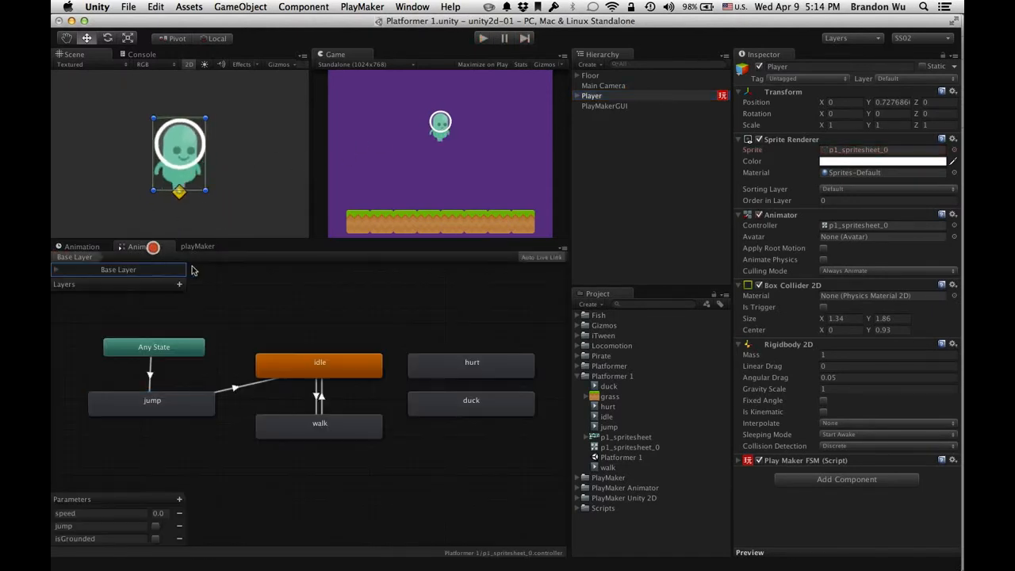
Step: Collapse the Line Cast 2d action in the Control state machine's move state
{"action": "left_click", "coordinate": [198, 246]}
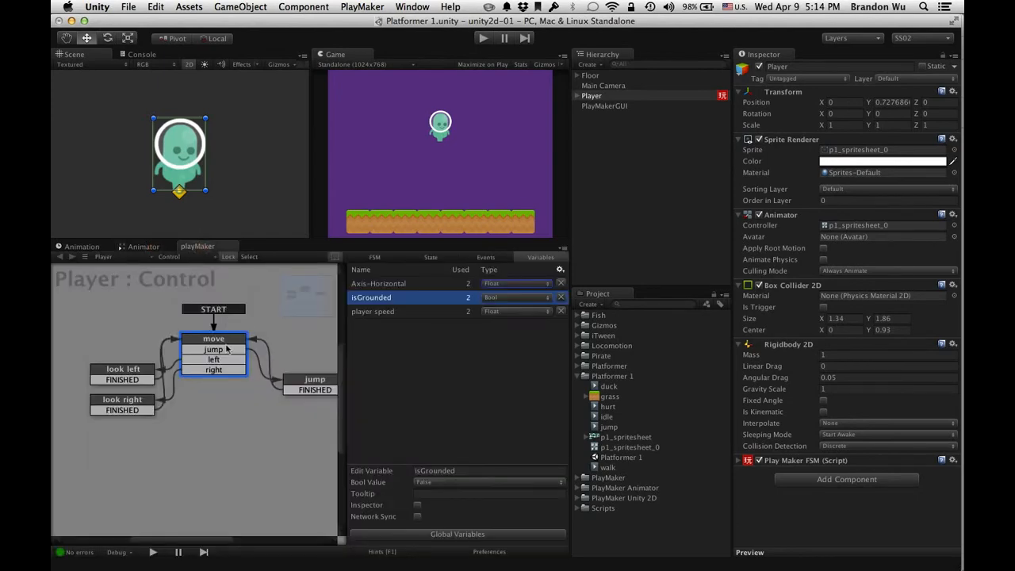
{"action": "left_click", "coordinate": [432, 258]}
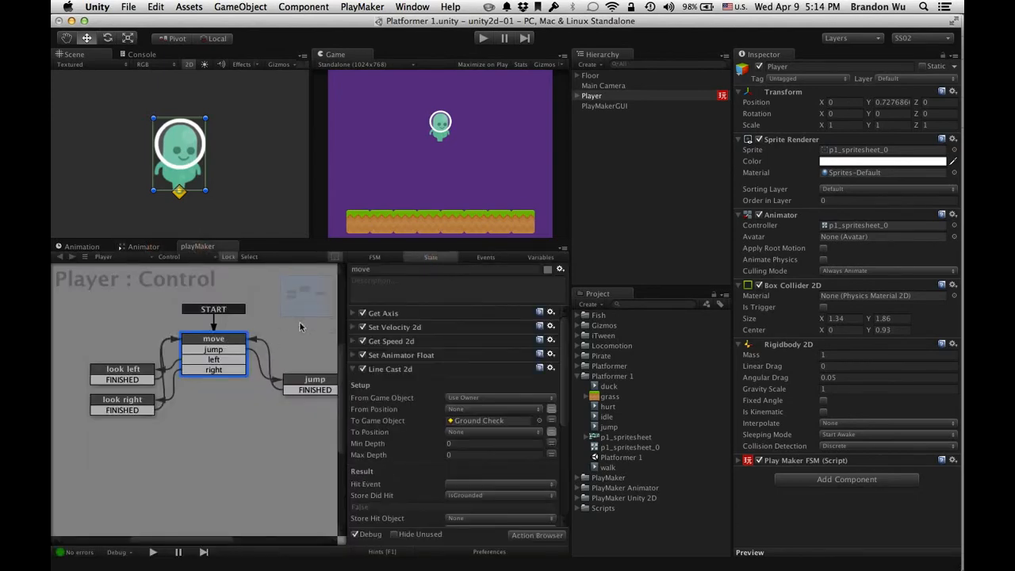
{"action": "left_click", "coordinate": [355, 370]}
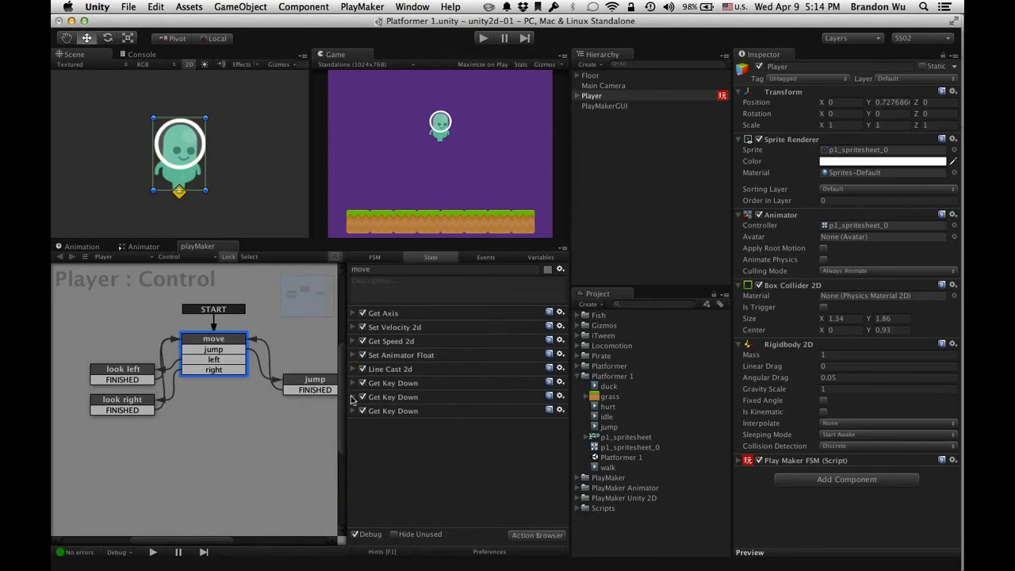
{"action": "left_click", "coordinate": [144, 247]}
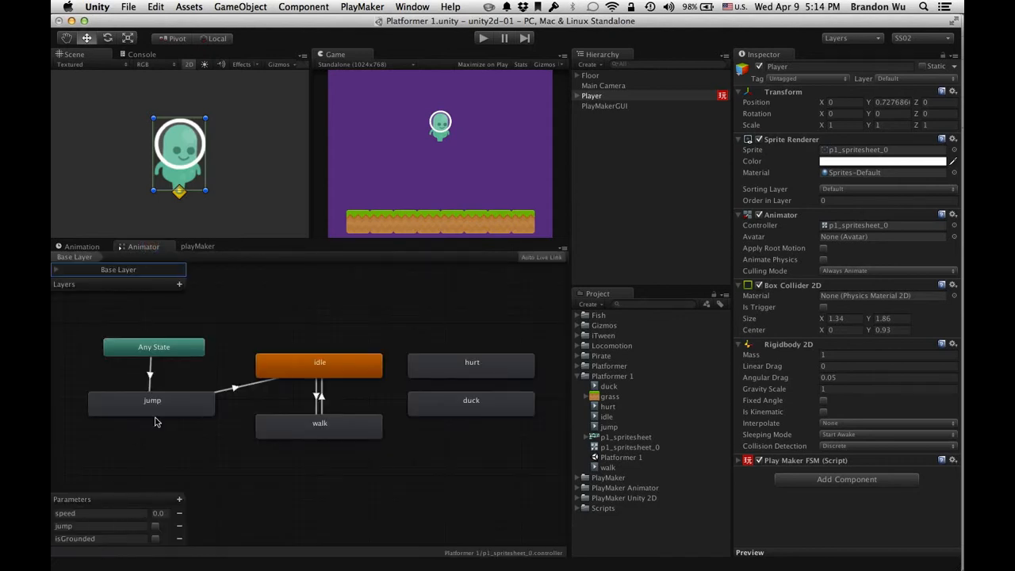
{"action": "left_click", "coordinate": [198, 246]}
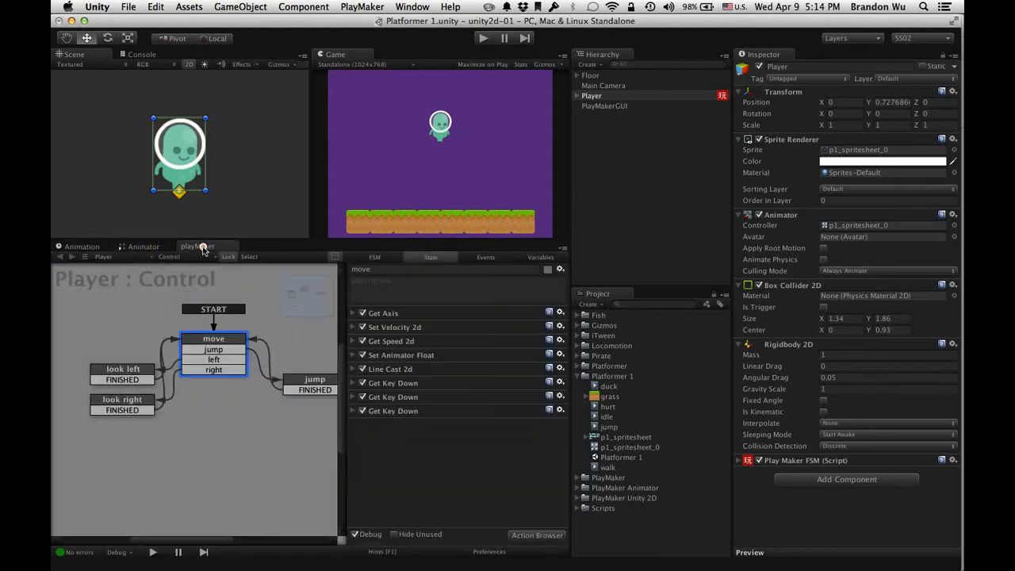
Step: Add a Set Animator Bool action to the move state directly after Line Cast 2d and check the FSM's isGrounded variable
{"action": "left_click", "coordinate": [535, 536]}
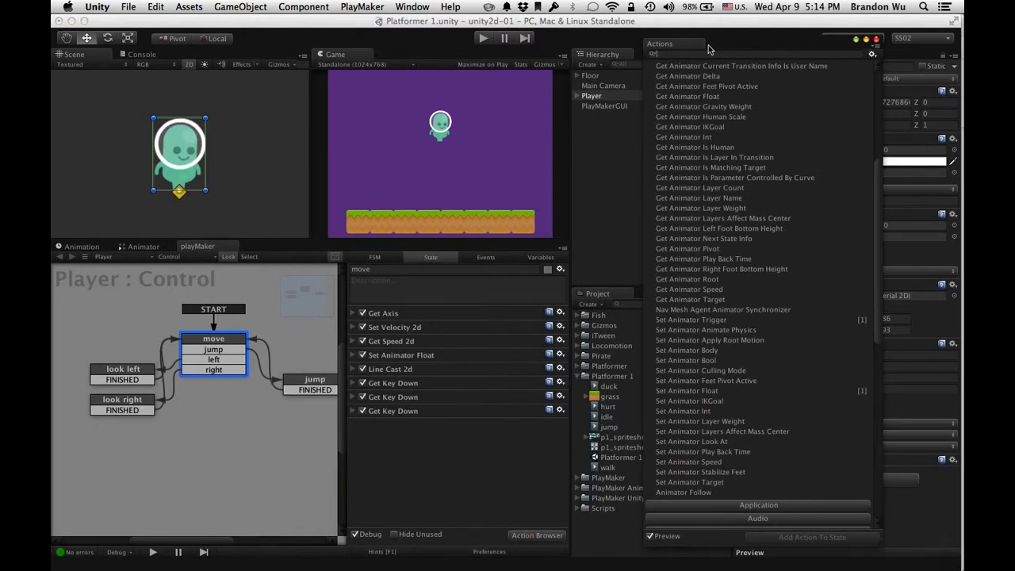
{"action": "type", "text": "set animator"}
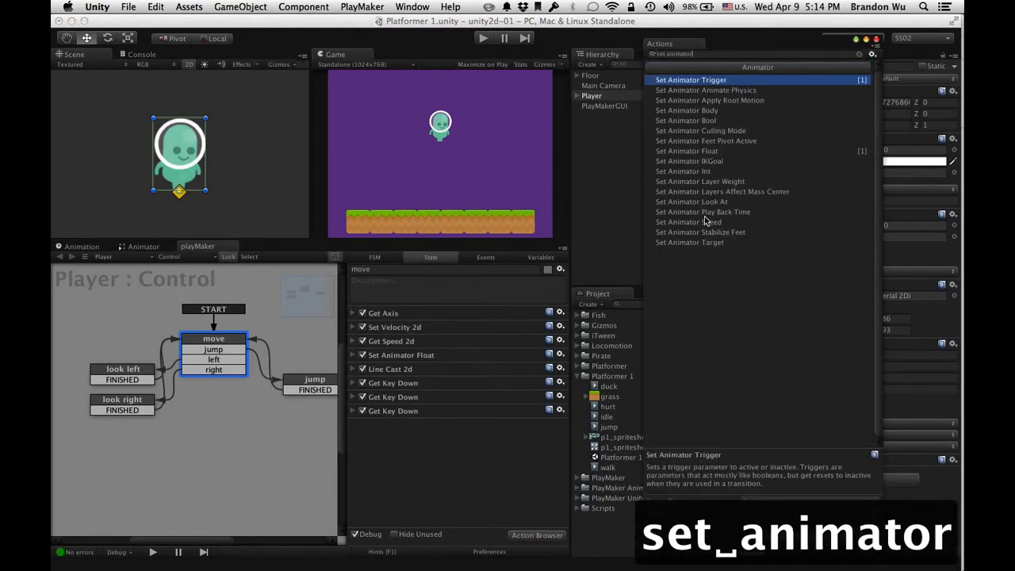
{"action": "left_click", "coordinate": [706, 121]}
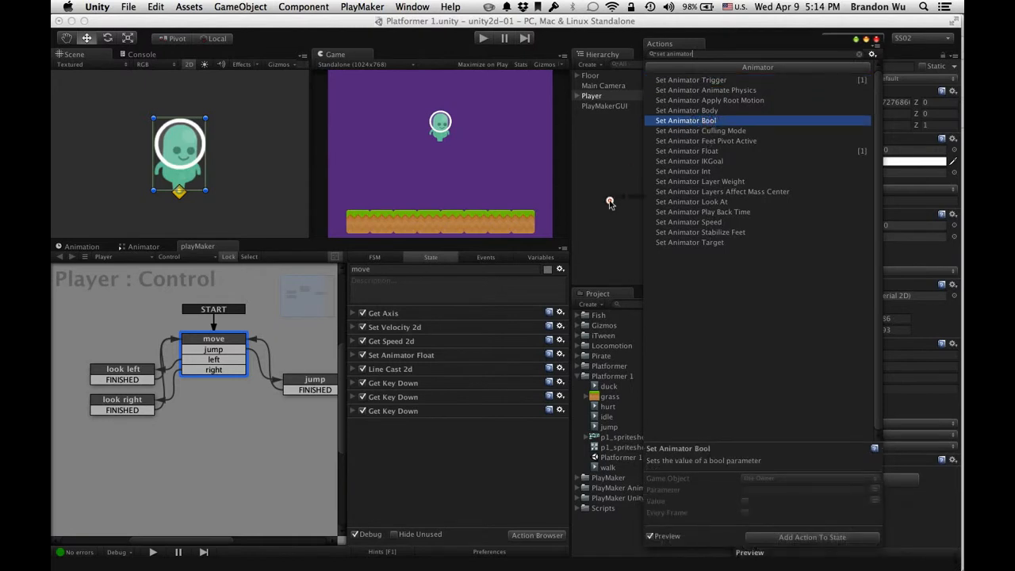
{"action": "left_click_drag", "start_coordinate": [610, 203], "coordinate": [474, 382]}
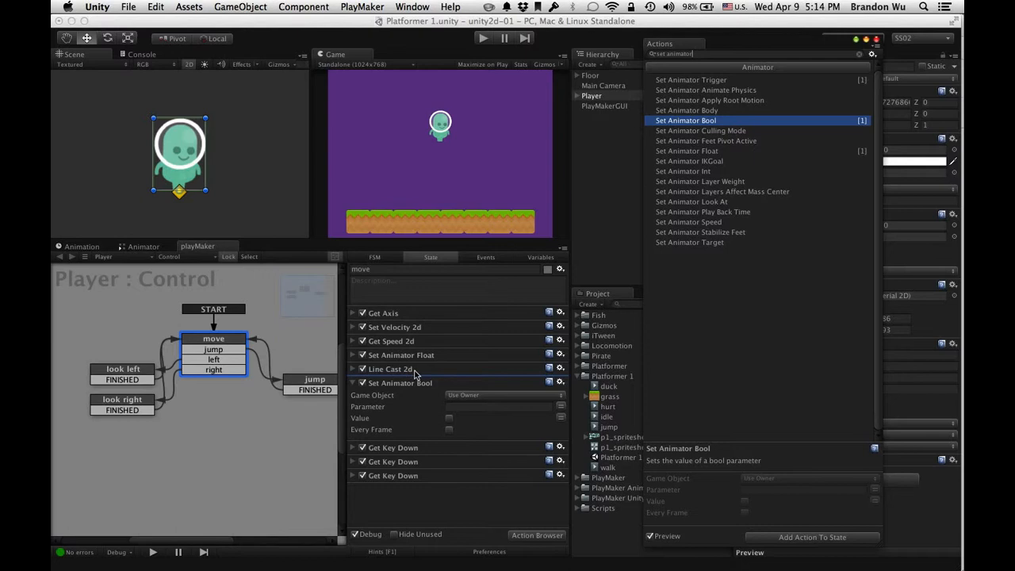
{"action": "left_click", "coordinate": [544, 259]}
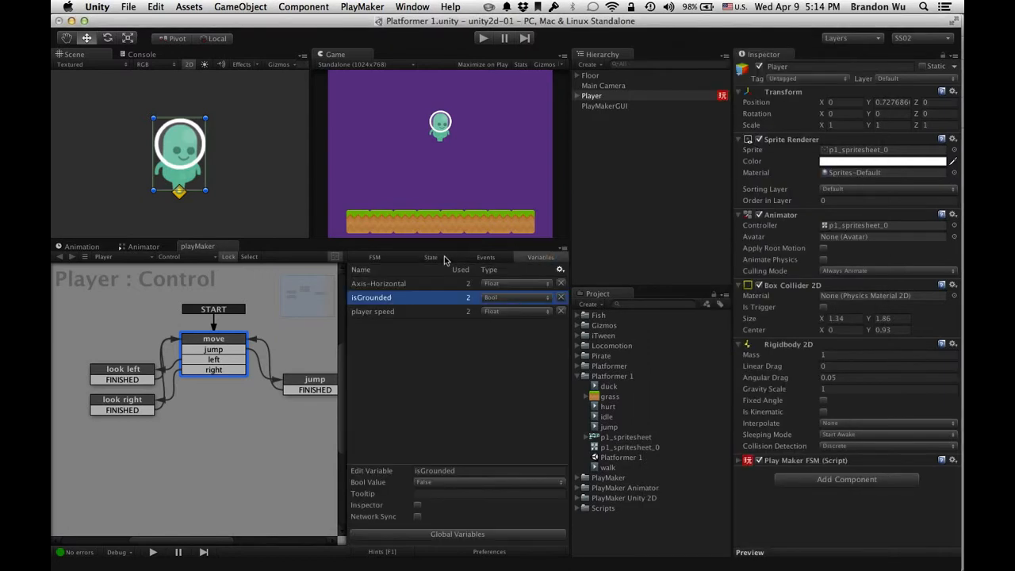
{"action": "left_click", "coordinate": [441, 257]}
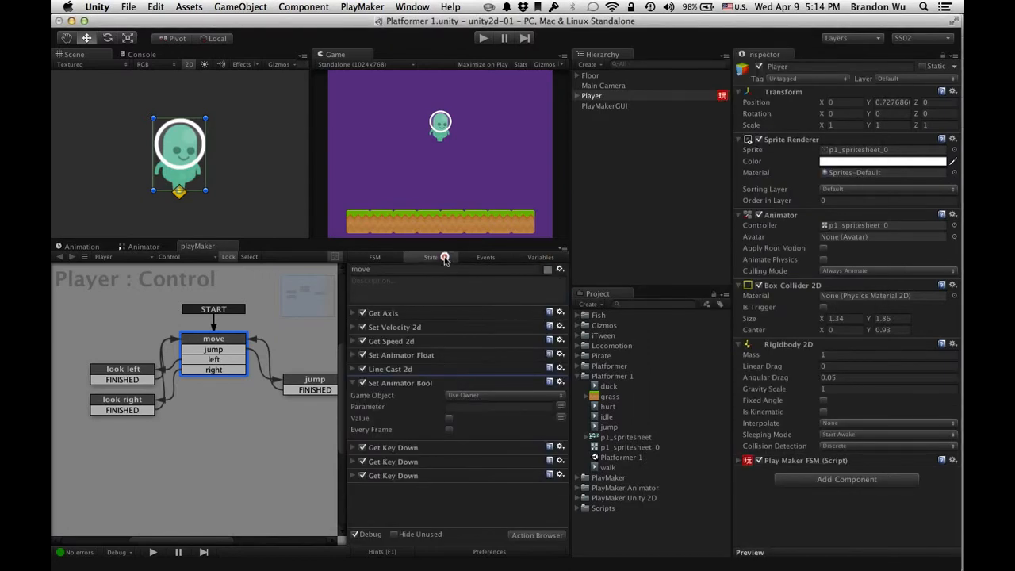
Step: Set the Set Animator Bool action's parameter to isGrounded and check the spelling against the Animator's parameter list
{"action": "left_click", "coordinate": [546, 406]}
{"action": "type", "text": "isGrounded"}
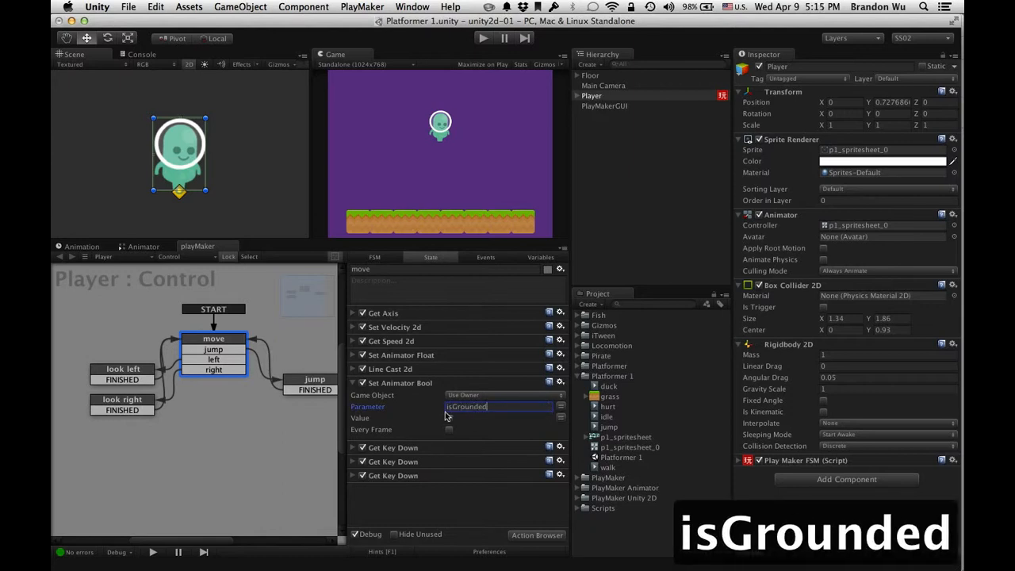
{"action": "left_click", "coordinate": [143, 245]}
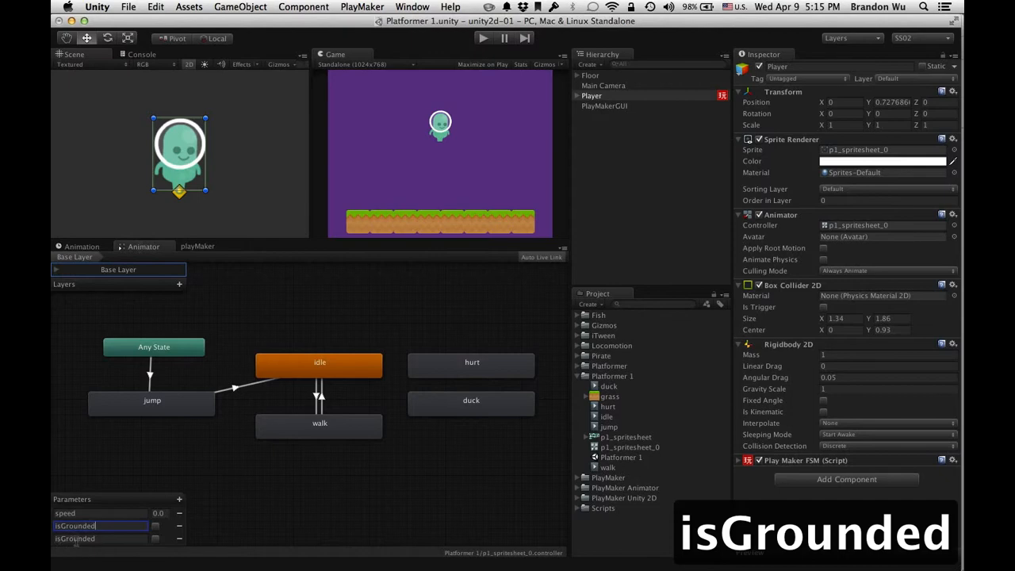
{"action": "left_click", "coordinate": [117, 540]}
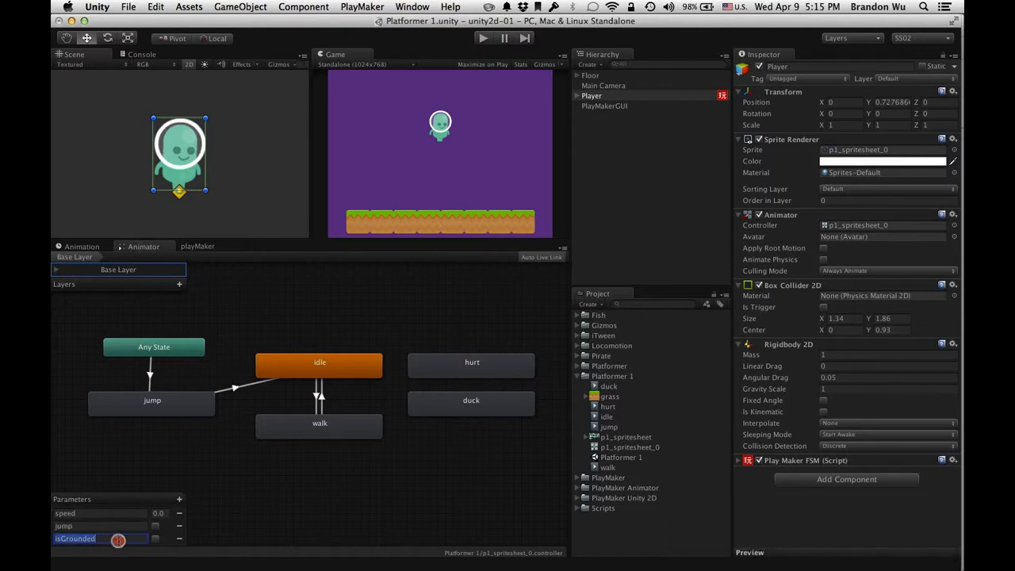
{"action": "left_click", "coordinate": [145, 486]}
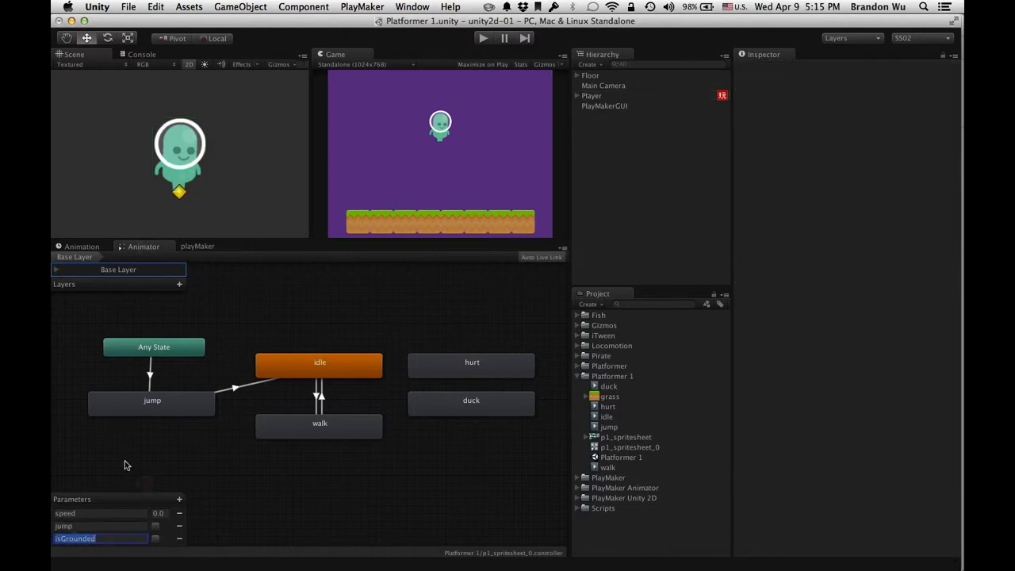
{"action": "left_click", "coordinate": [197, 246]}
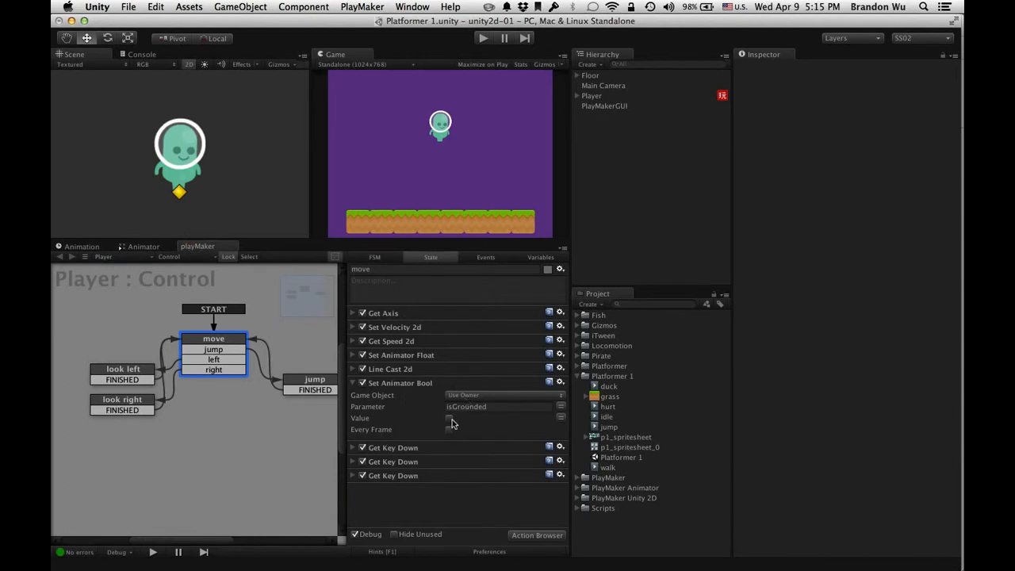
Step: Bind the Set Animator Bool value to the isGrounded variable and have the action run every frame
{"action": "left_click", "coordinate": [563, 420]}
{"action": "left_click", "coordinate": [545, 418]}
{"action": "left_click", "coordinate": [512, 430]}
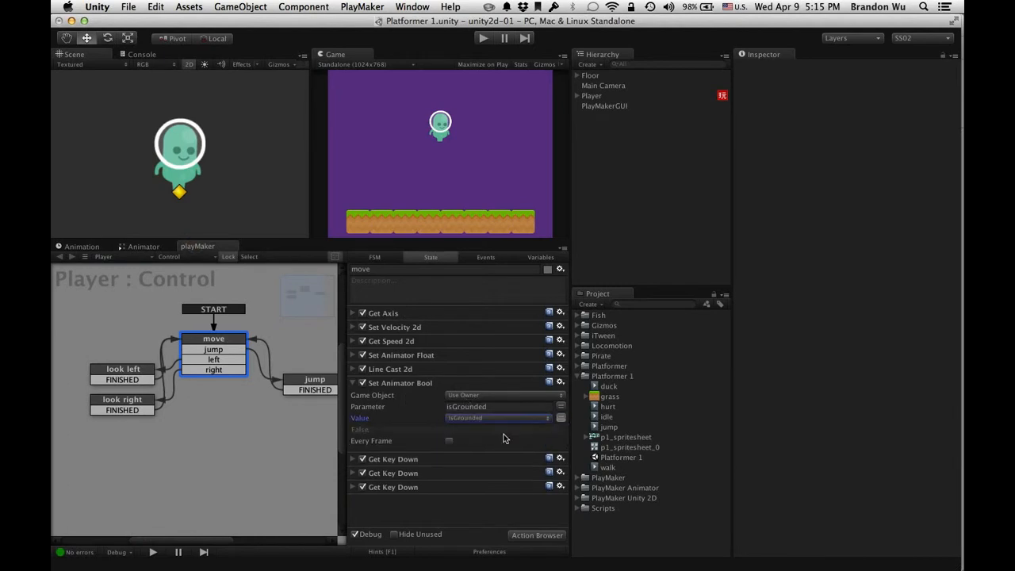
{"action": "left_click", "coordinate": [450, 442]}
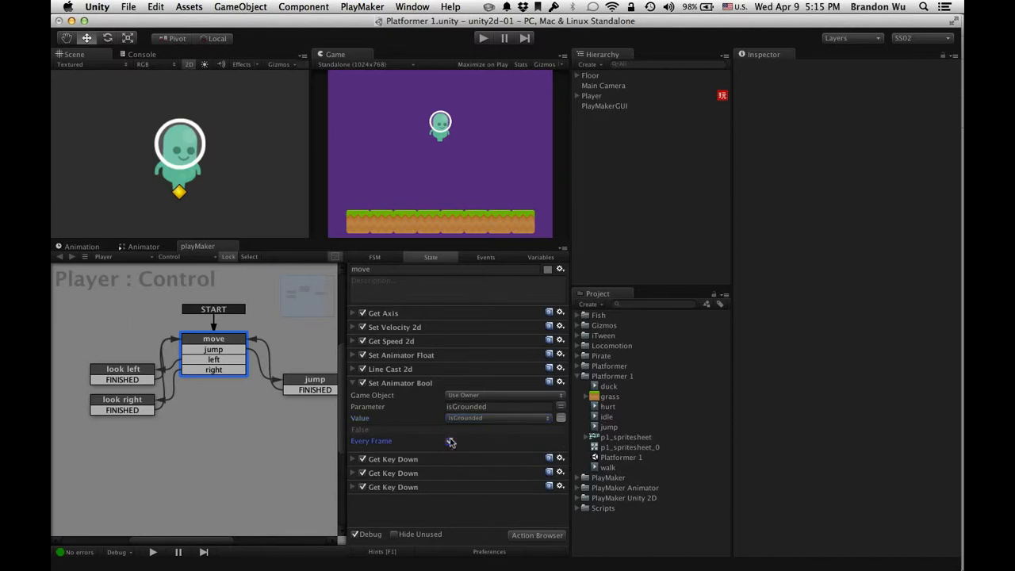
Step: Play the scene with the Animator graph in view and test the player walking left and right and jumping
{"action": "left_click", "coordinate": [144, 246]}
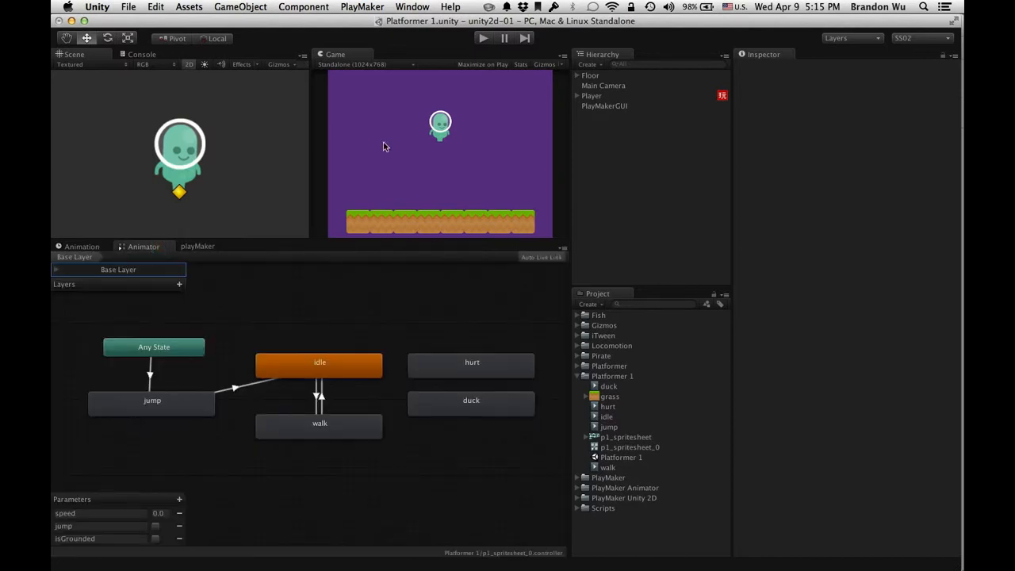
{"action": "left_click", "coordinate": [485, 39]}
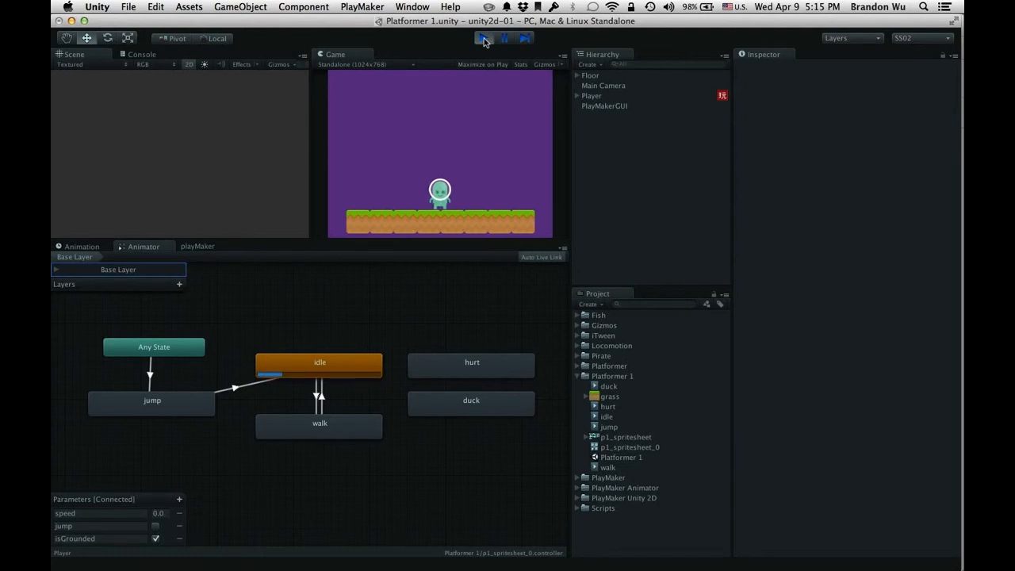
{"action": "key", "text": "Left"}
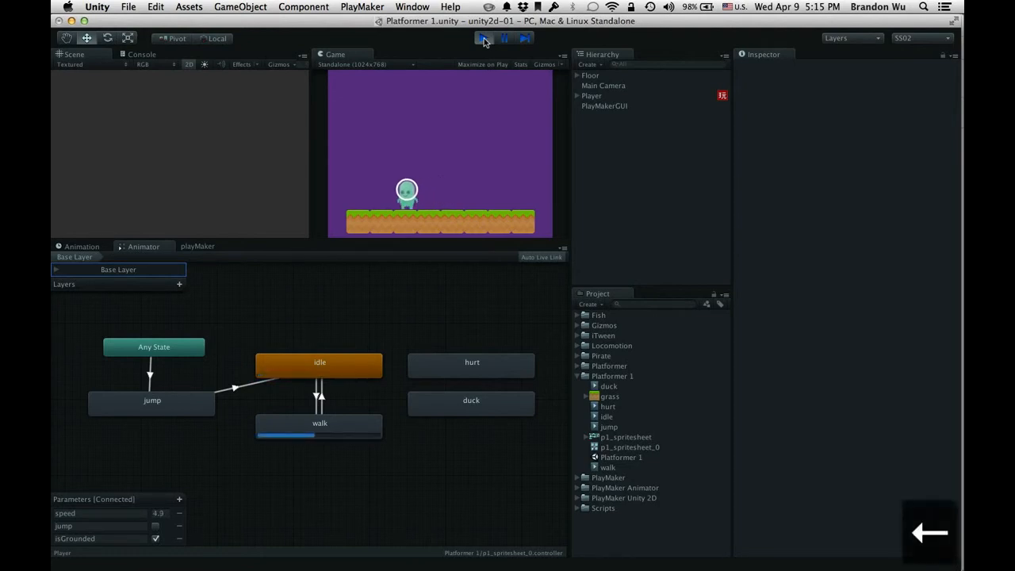
{"action": "key", "text": "Right"}
{"action": "key", "text": "Left"}
{"action": "key", "text": "Up"}
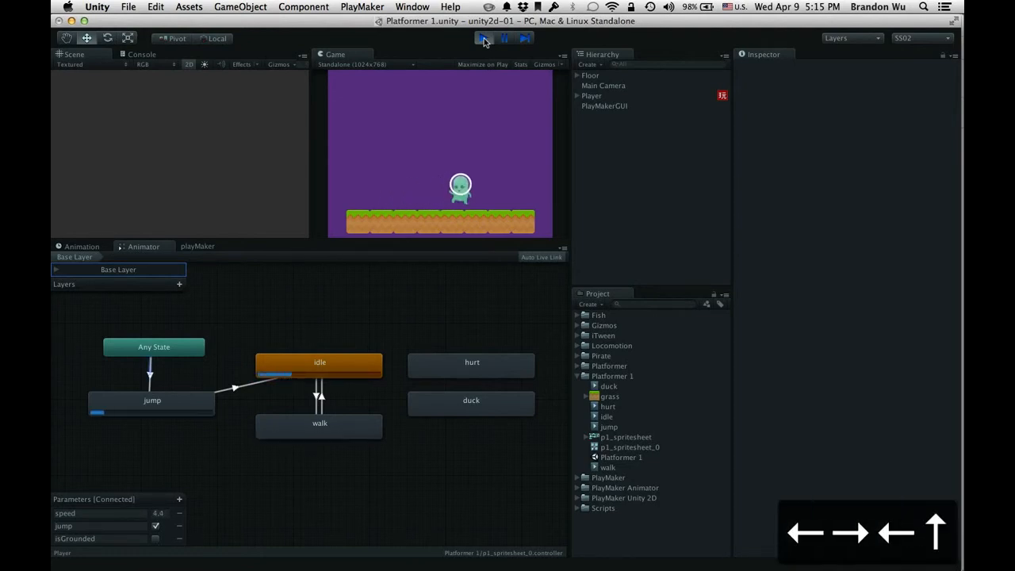
{"action": "key", "text": "Up"}
{"action": "key", "text": "Left"}
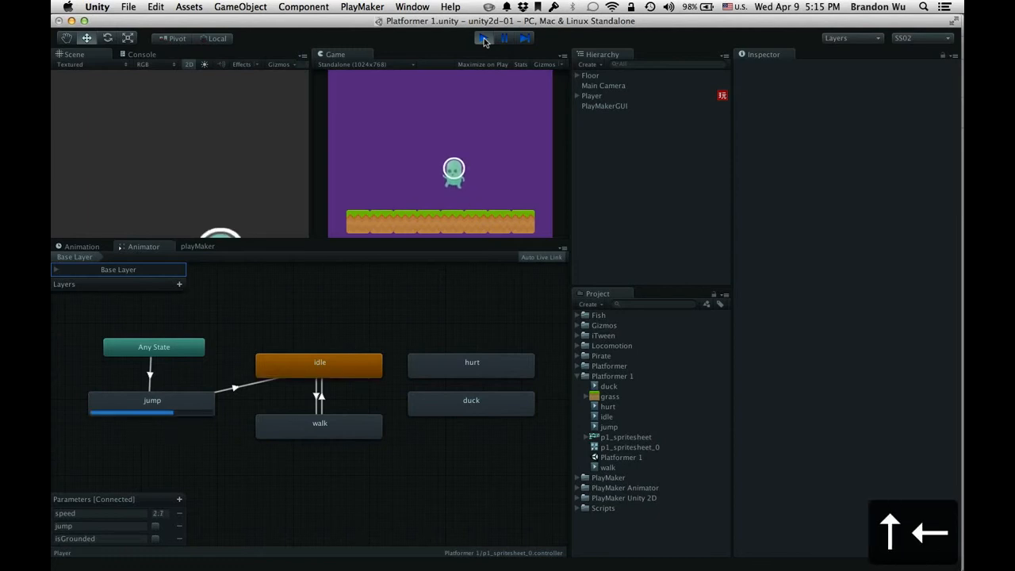
{"action": "key", "text": "Right"}
{"action": "key", "text": "Up"}
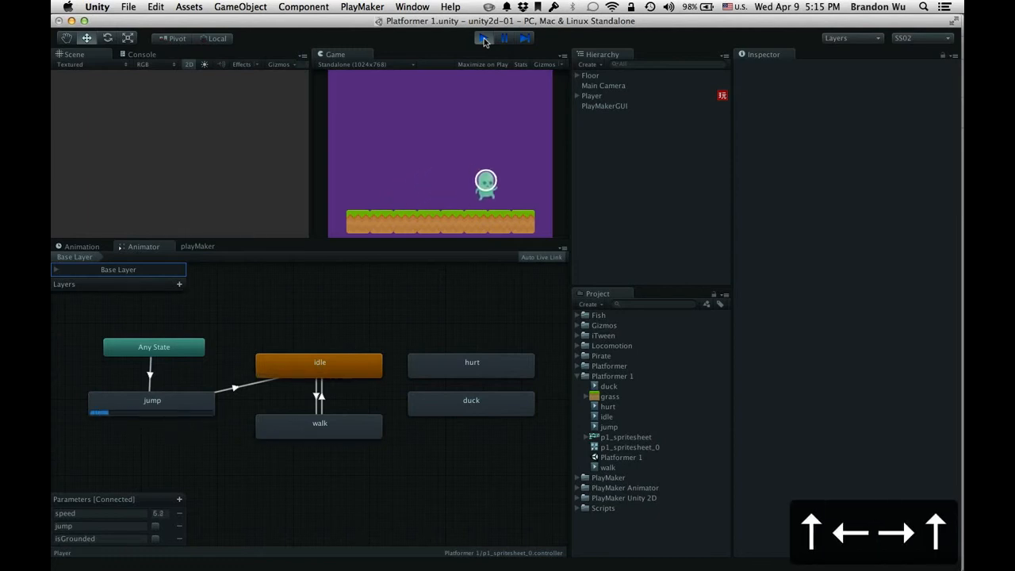
{"action": "key", "text": "Left"}
{"action": "key", "text": "Up"}
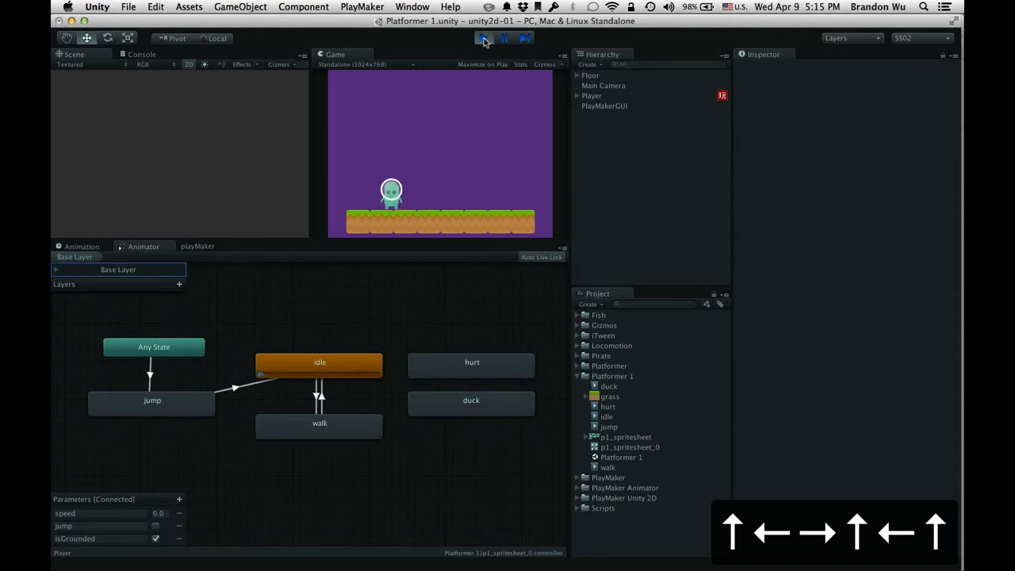
{"action": "key", "text": "Right"}
{"action": "key", "text": "Up"}
{"action": "key", "text": "Left"}
{"action": "key", "text": "Up"}
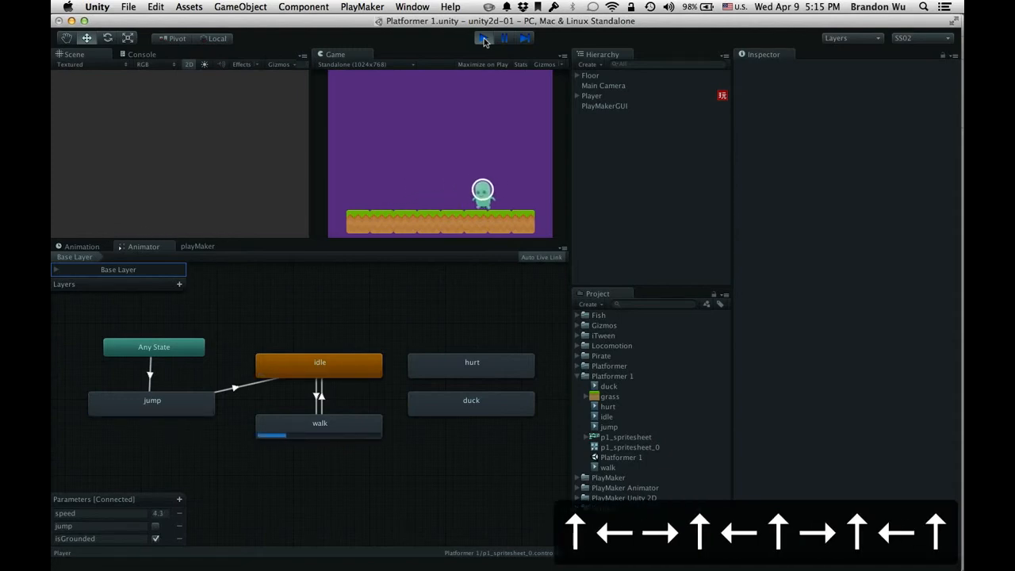
{"action": "key", "text": "Right"}
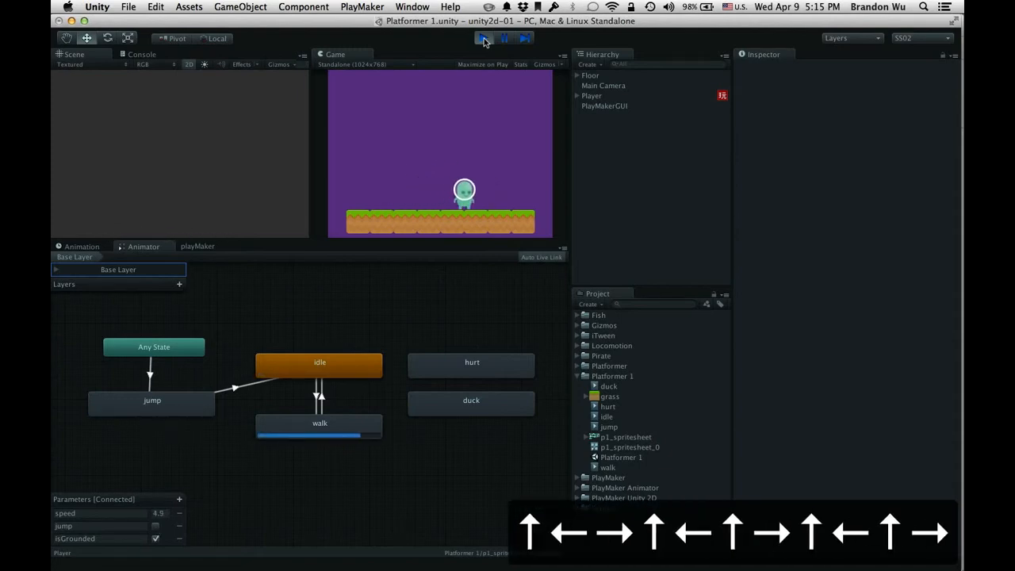
{"action": "key", "text": "Left"}
{"action": "key", "text": "Up"}
{"action": "key", "text": "Right"}
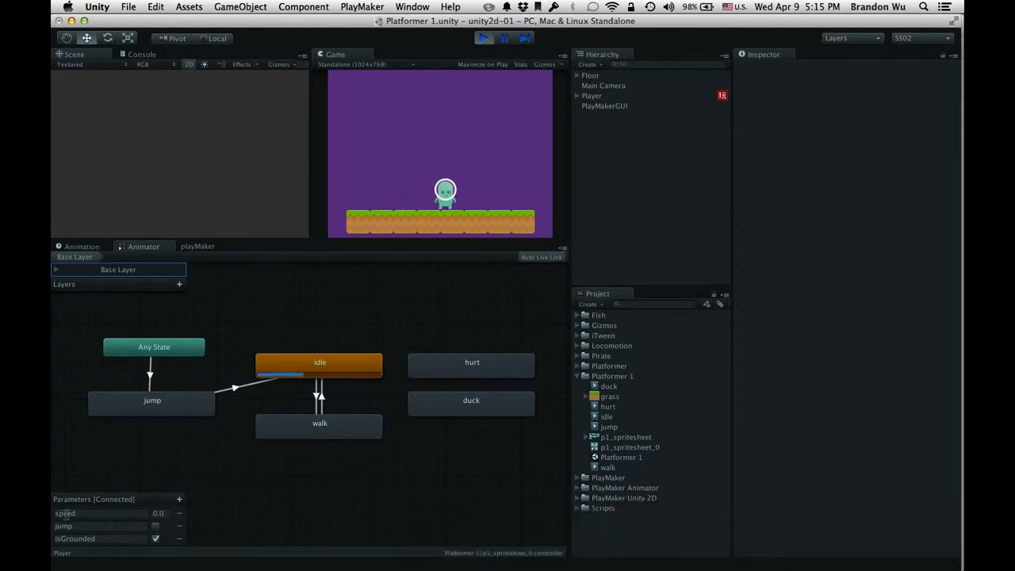
Step: Examine the idle, walk and jump states in the Animator graph while the game is running
{"action": "left_click", "coordinate": [306, 362]}
{"action": "left_click", "coordinate": [299, 426]}
{"action": "left_click", "coordinate": [301, 364]}
{"action": "left_click", "coordinate": [290, 424]}
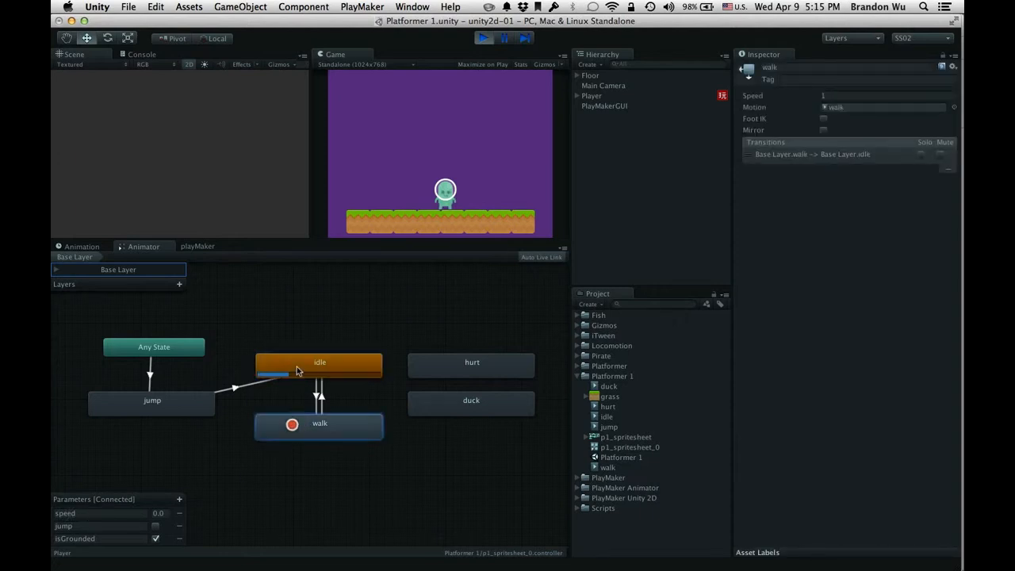
{"action": "left_click", "coordinate": [297, 365]}
{"action": "left_click", "coordinate": [295, 421]}
{"action": "left_click", "coordinate": [294, 427]}
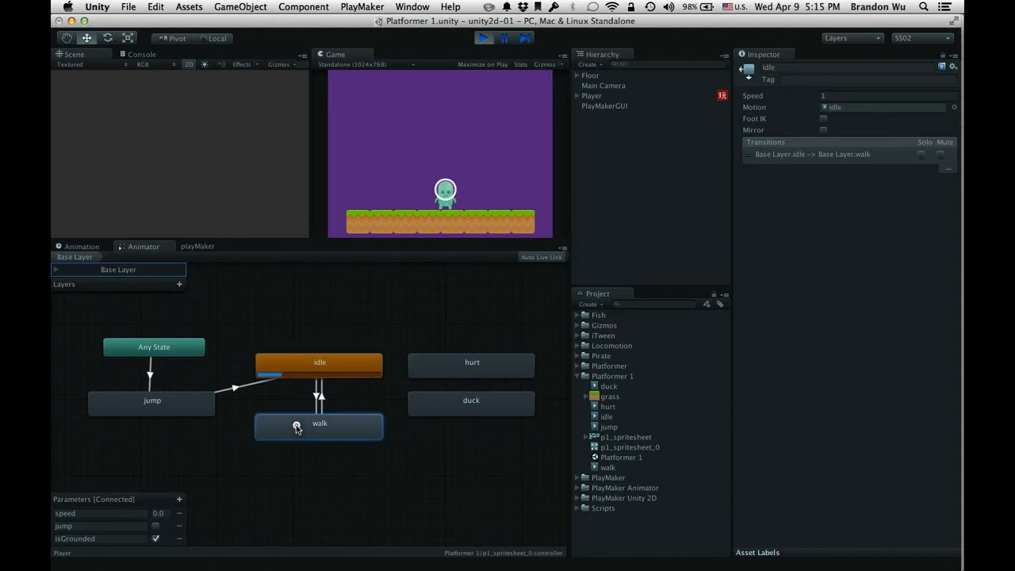
{"action": "left_click", "coordinate": [297, 364]}
{"action": "left_click", "coordinate": [292, 432]}
{"action": "left_click", "coordinate": [296, 363]}
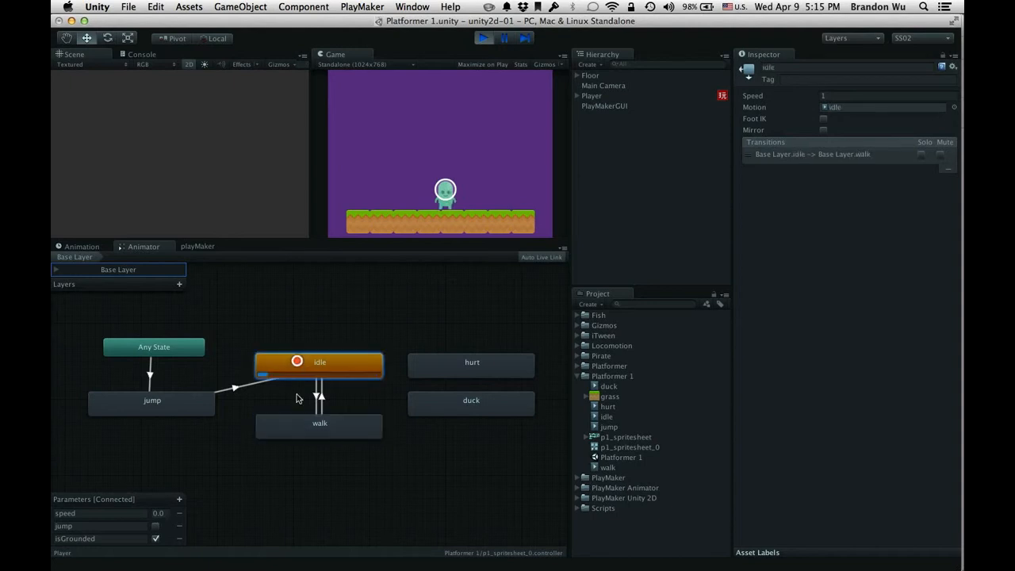
{"action": "left_click", "coordinate": [297, 426]}
{"action": "left_click", "coordinate": [296, 366]}
{"action": "left_click", "coordinate": [293, 428]}
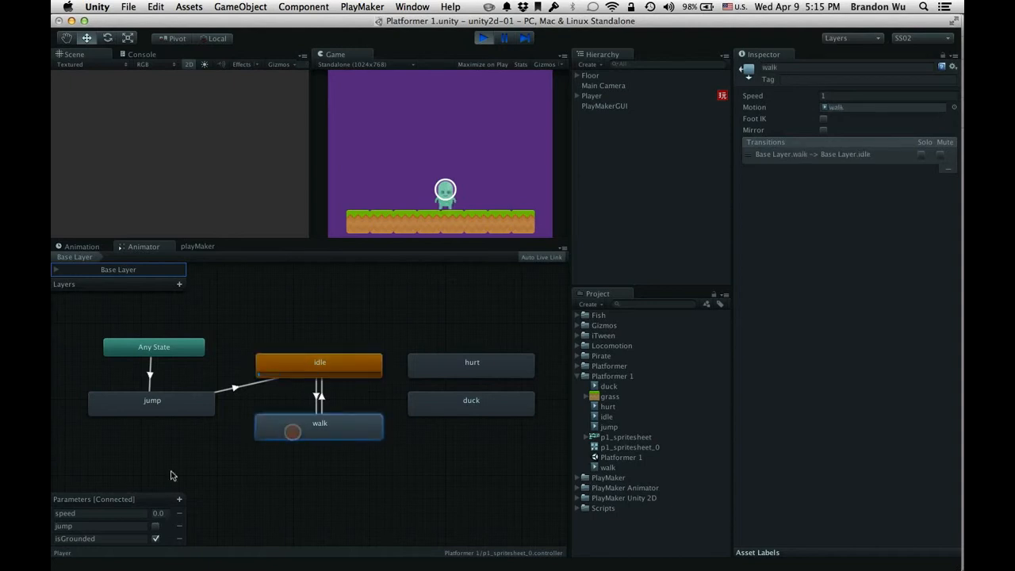
{"action": "left_click", "coordinate": [123, 411]}
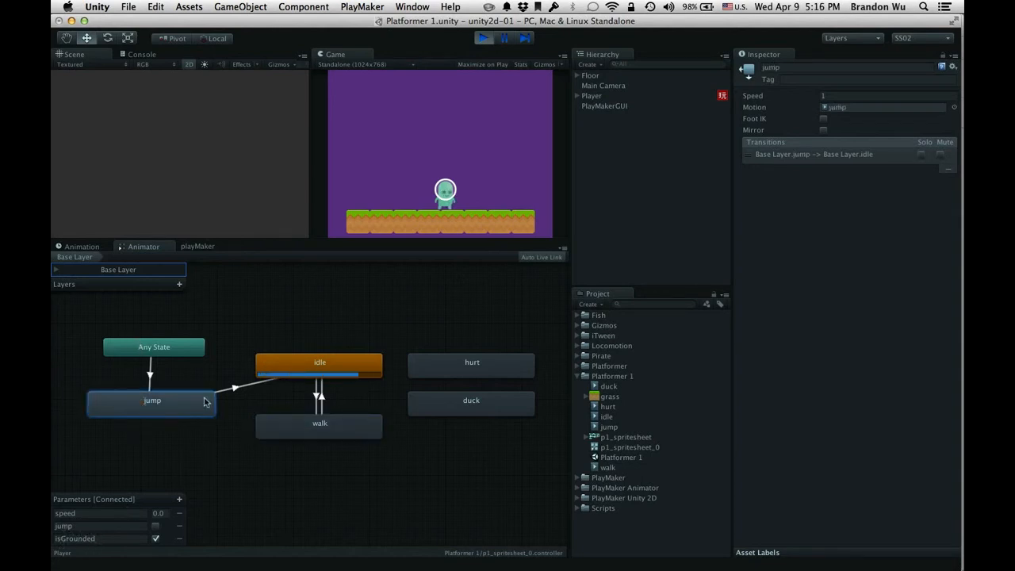
{"action": "left_click", "coordinate": [311, 360]}
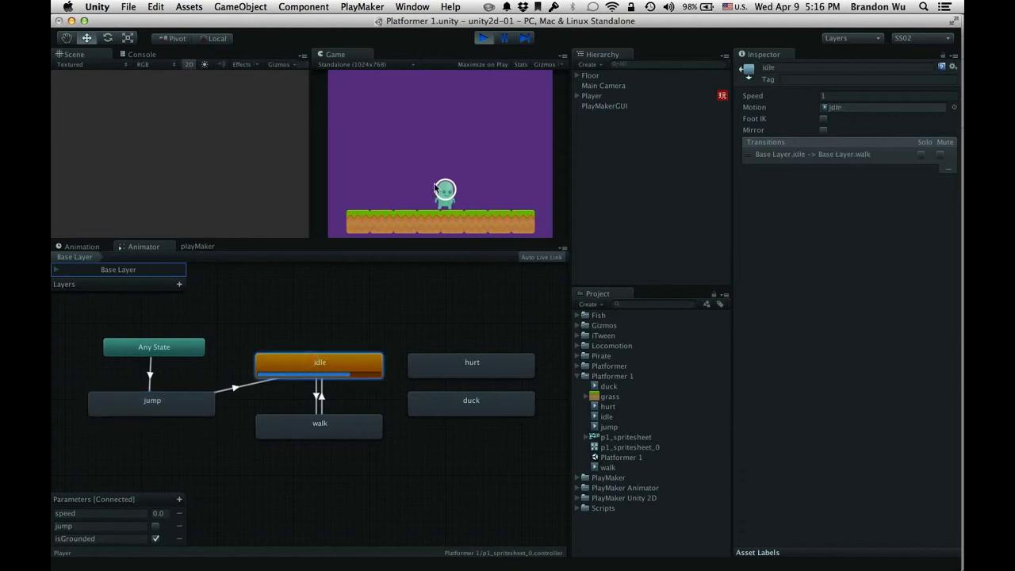
Step: Walk the player left and right in the running game to watch the idle and walk states in the Animator graph
{"action": "key", "text": "Left"}
{"action": "key", "text": "Right"}
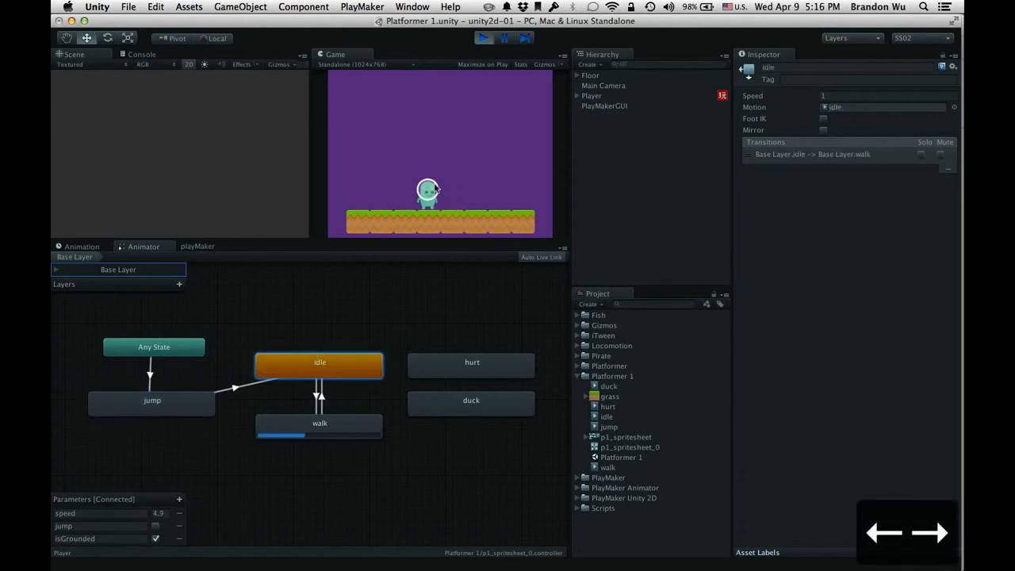
{"action": "key", "text": "Left"}
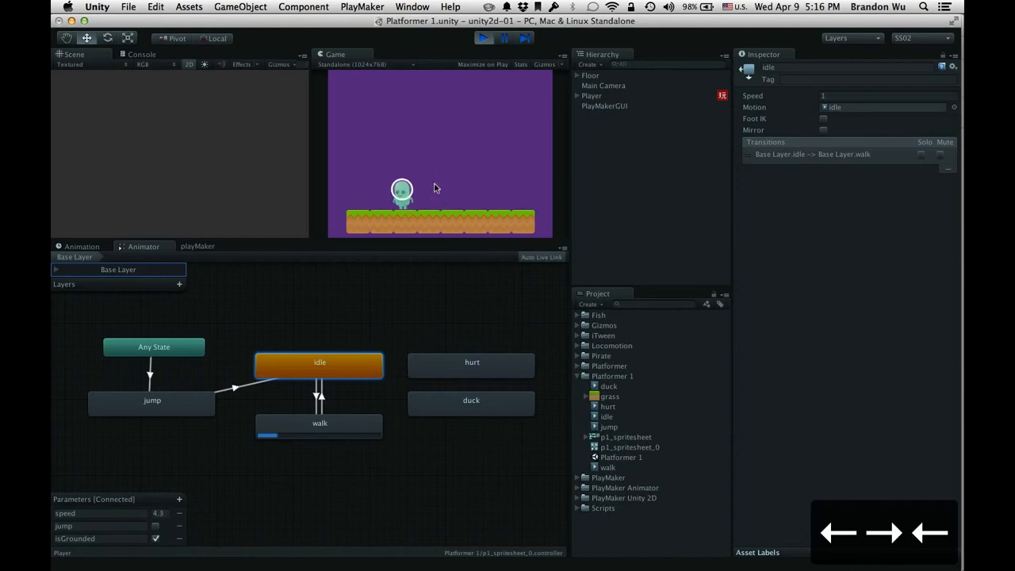